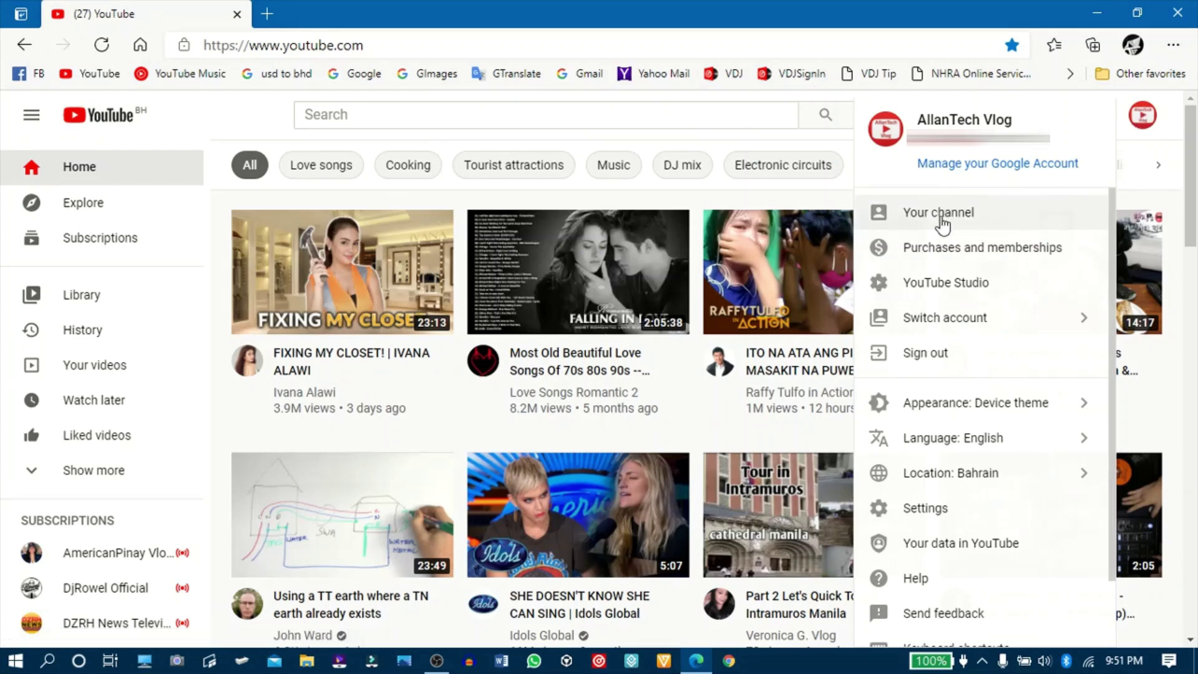
Step: Open YouTube Studio for the channel and go to its channel customization page
{"action": "left_click", "coordinate": [943, 287]}
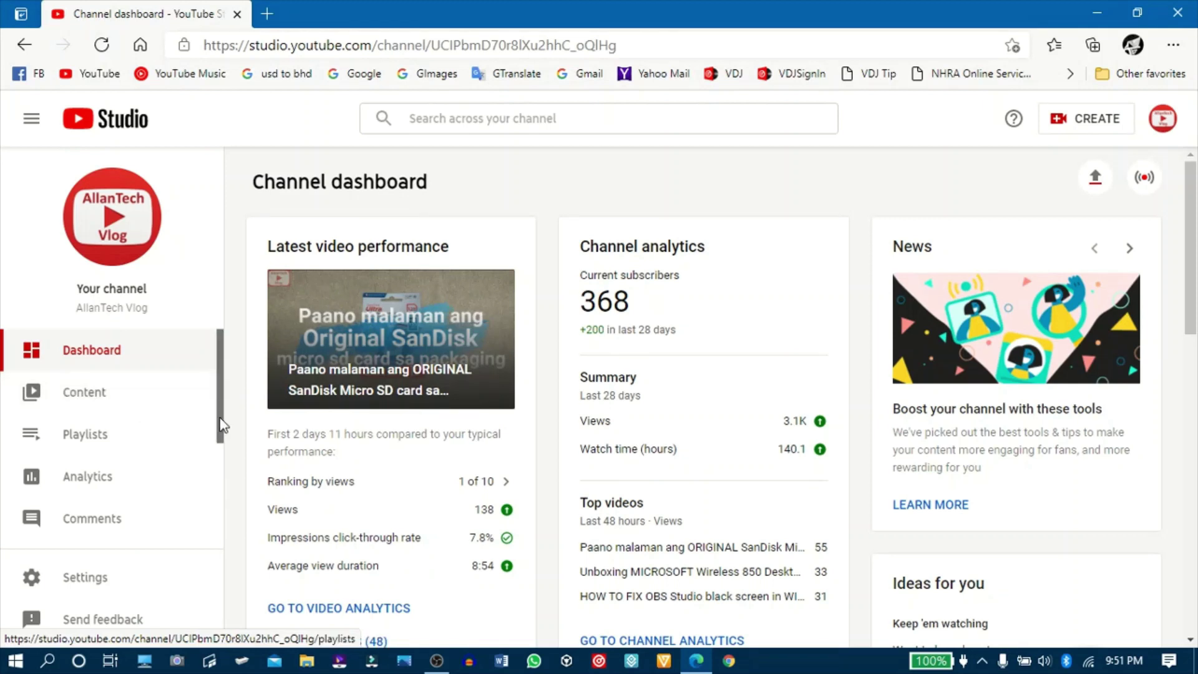
{"action": "scroll", "coordinate": [221, 426], "scroll_direction": "down", "scroll_amount": 3}
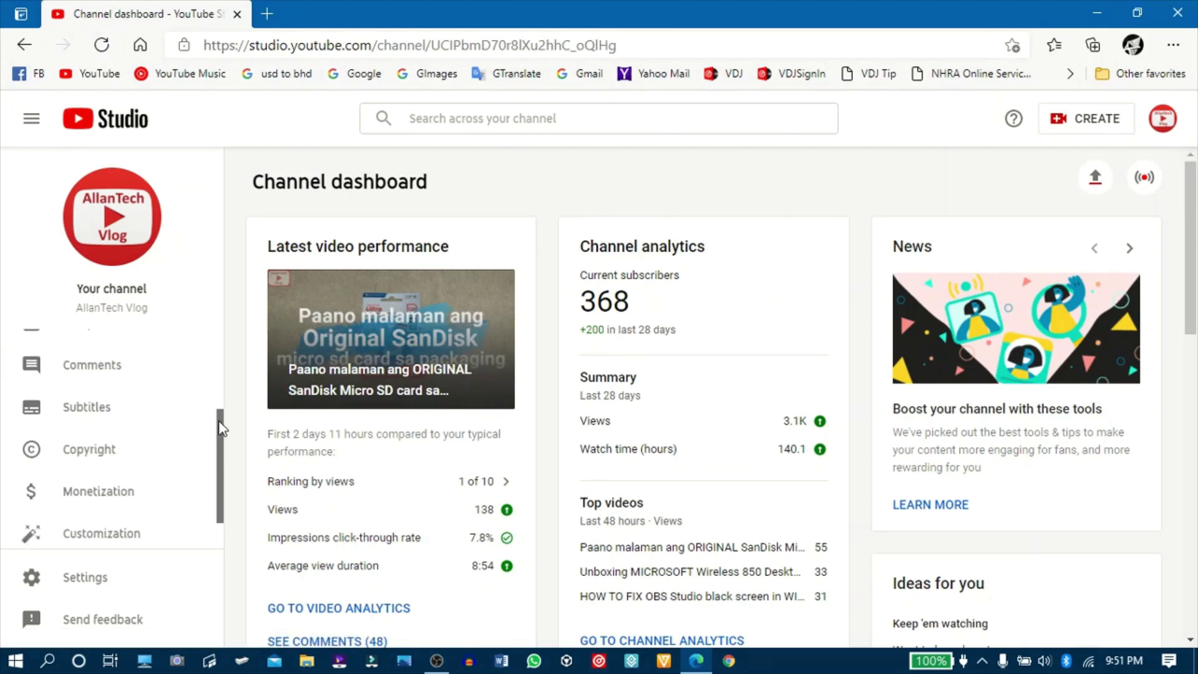
{"action": "left_click", "coordinate": [97, 535]}
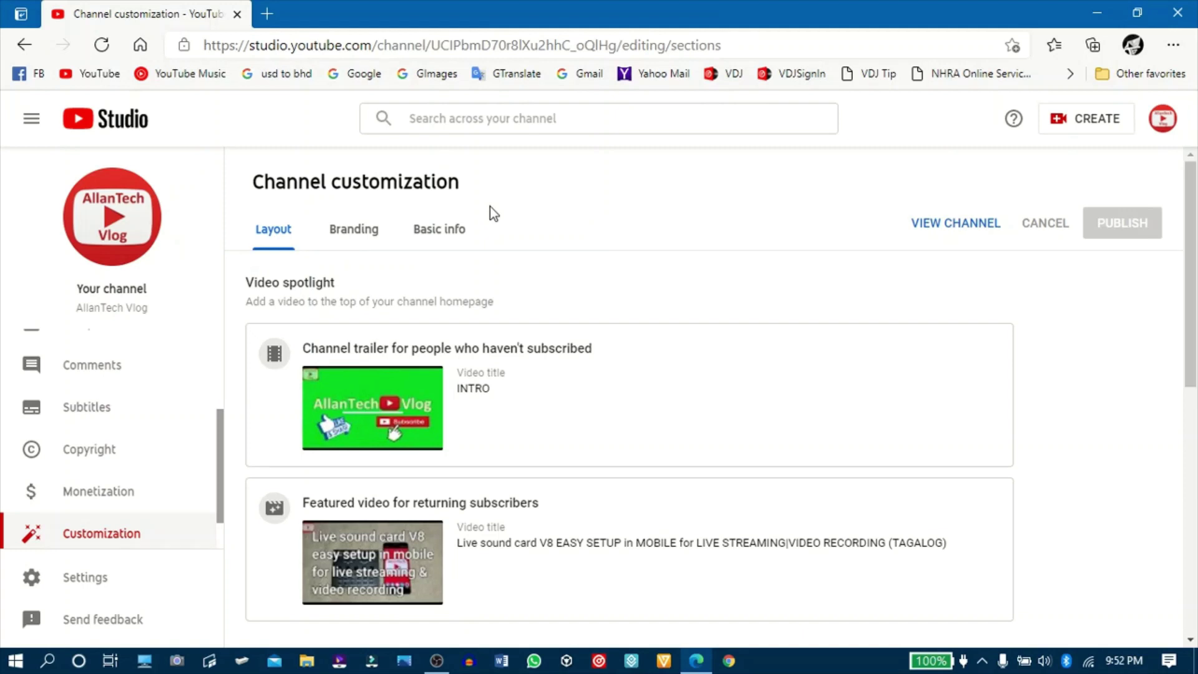
Step: Review the channel's branding settings, checking the profile picture and banner image
{"action": "left_click", "coordinate": [352, 233]}
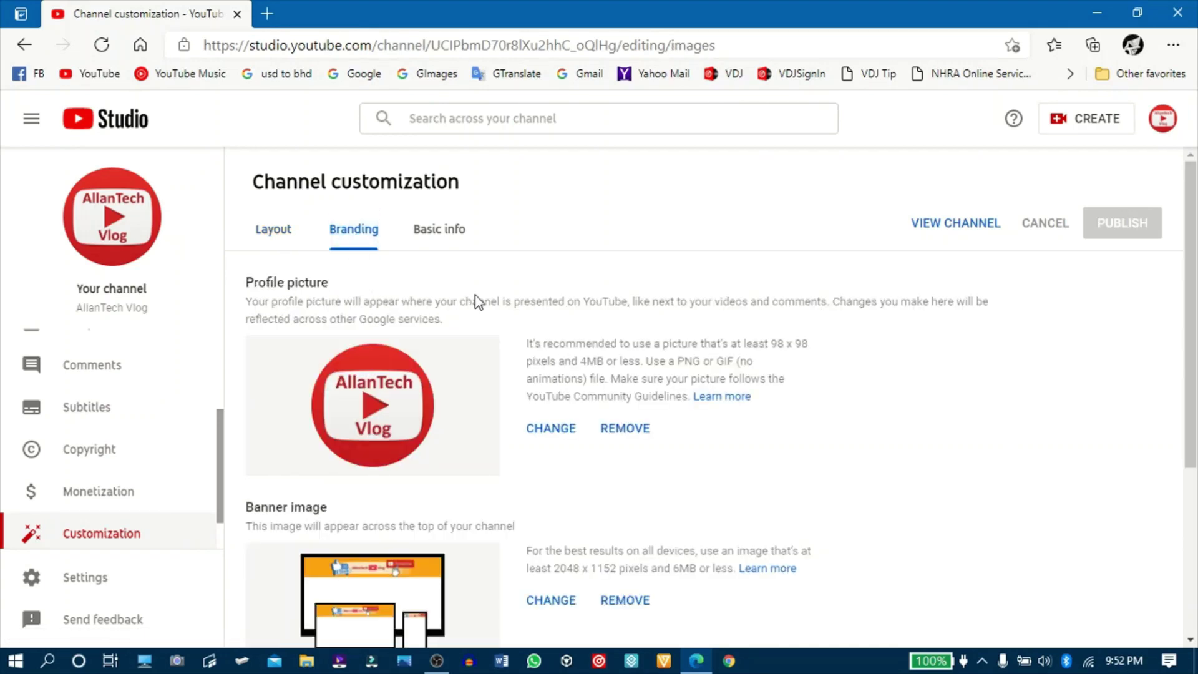
{"action": "scroll", "coordinate": [474, 294], "scroll_direction": "down", "scroll_amount": 3}
{"action": "scroll", "coordinate": [474, 294], "scroll_direction": "up", "scroll_amount": 3}
{"action": "scroll", "coordinate": [780, 281], "scroll_direction": "down", "scroll_amount": 3}
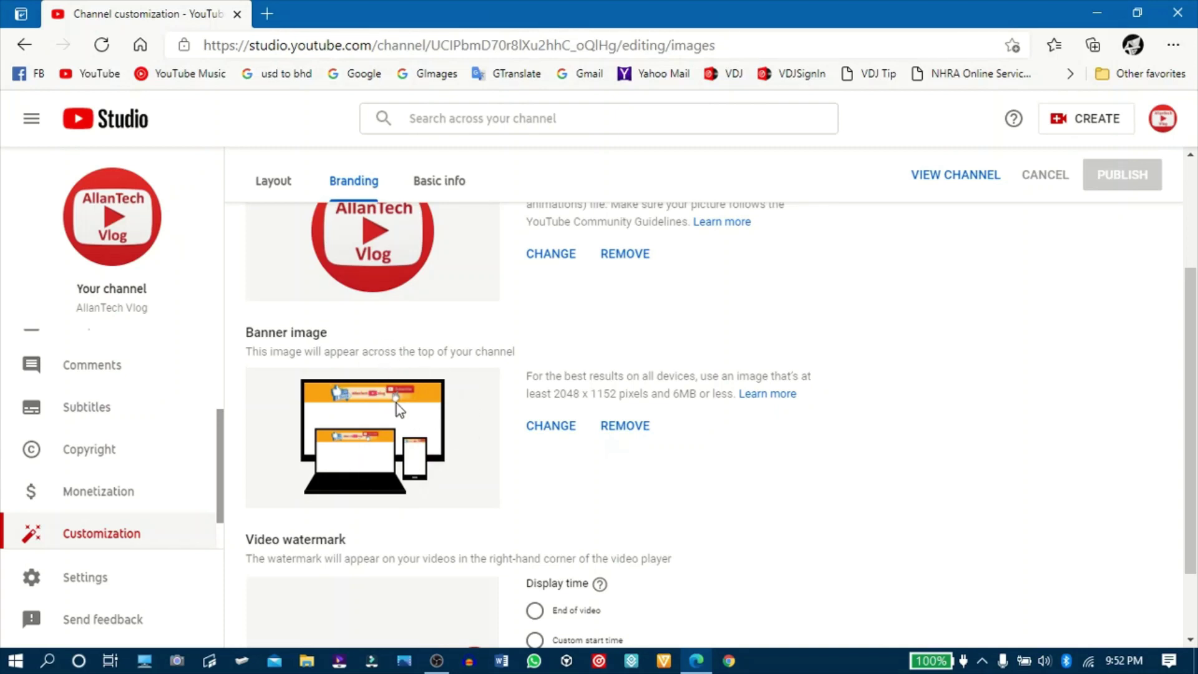
{"action": "scroll", "coordinate": [396, 403], "scroll_direction": "up", "scroll_amount": 3}
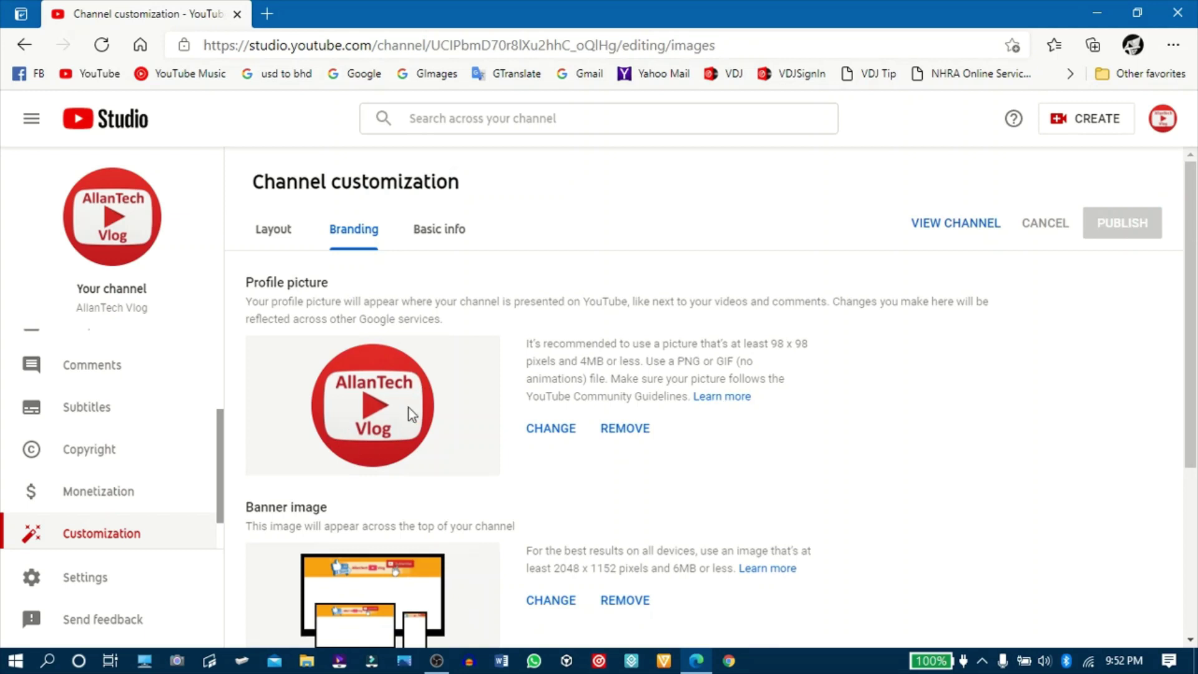
Step: Show the channel's basic info and bring the Channel URL section with its custom URL option into view
{"action": "left_click", "coordinate": [445, 234]}
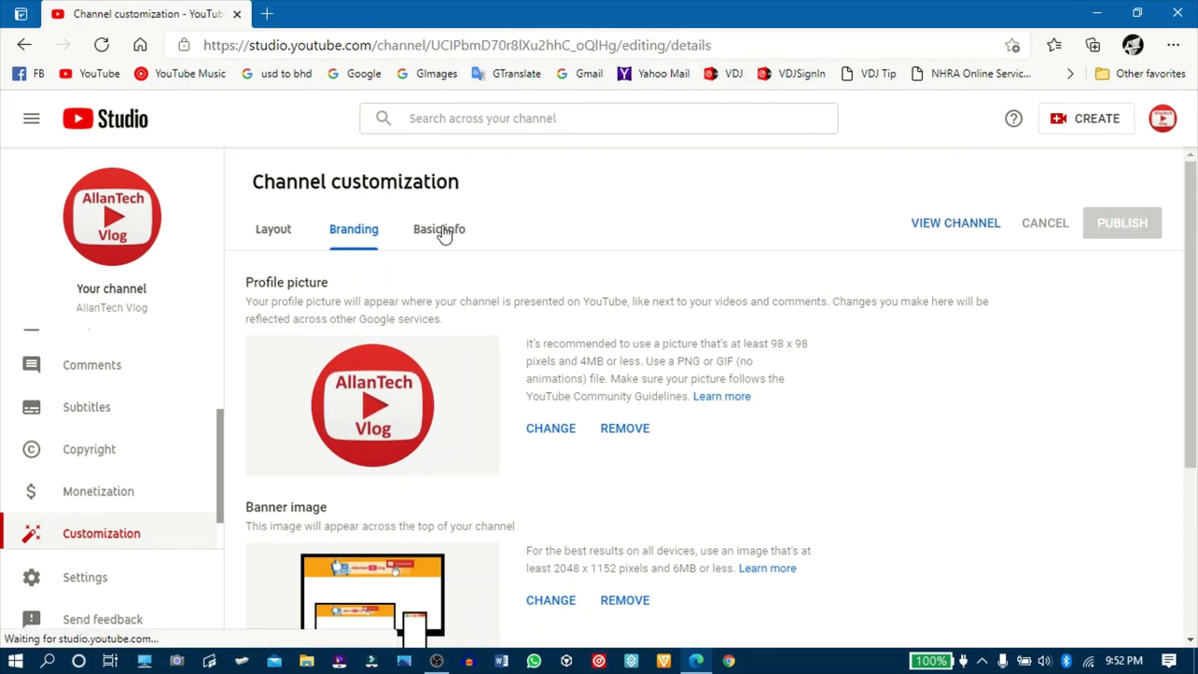
{"action": "scroll", "coordinate": [517, 254], "scroll_direction": "down", "scroll_amount": 5}
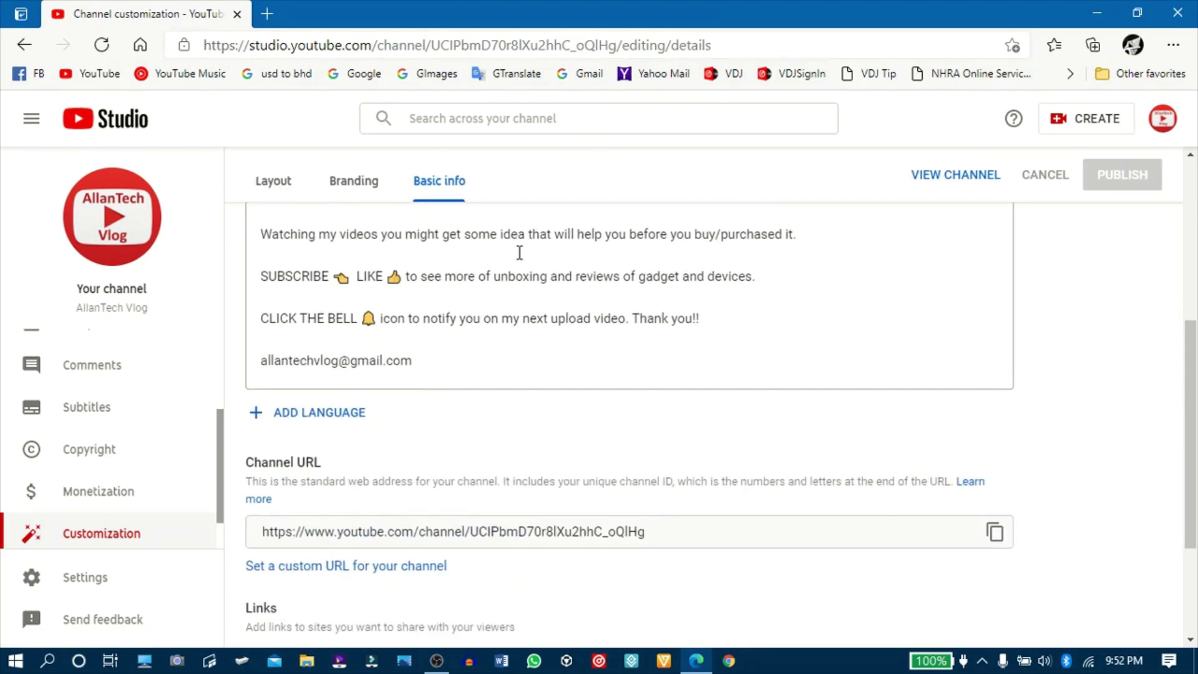
{"action": "scroll", "coordinate": [520, 296], "scroll_direction": "down", "scroll_amount": 3}
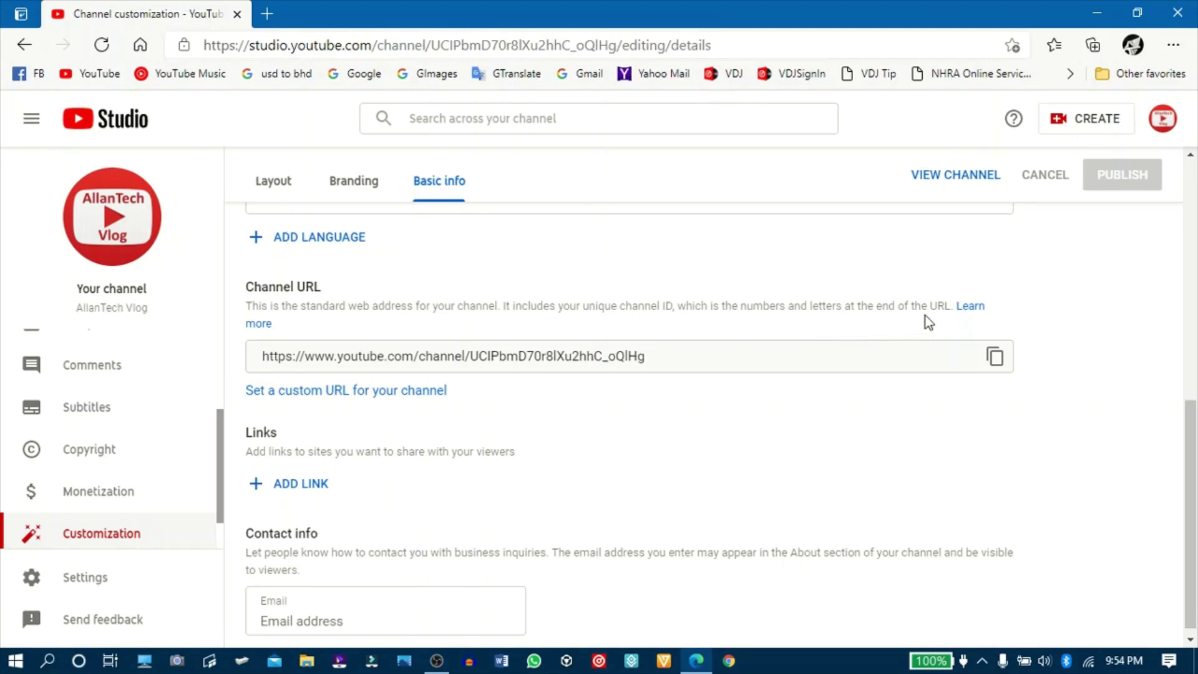
Step: Open the Channel URL help and look through the article "Get a custom channel URL"
{"action": "left_click", "coordinate": [960, 309]}
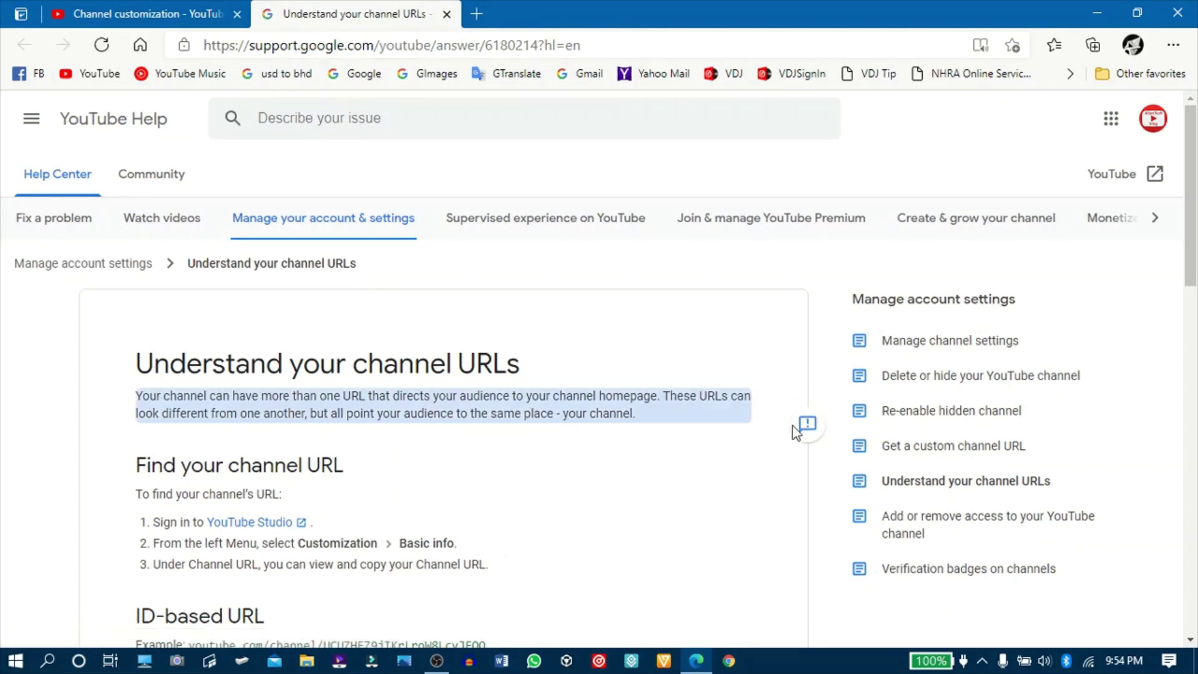
{"action": "left_click", "coordinate": [950, 446]}
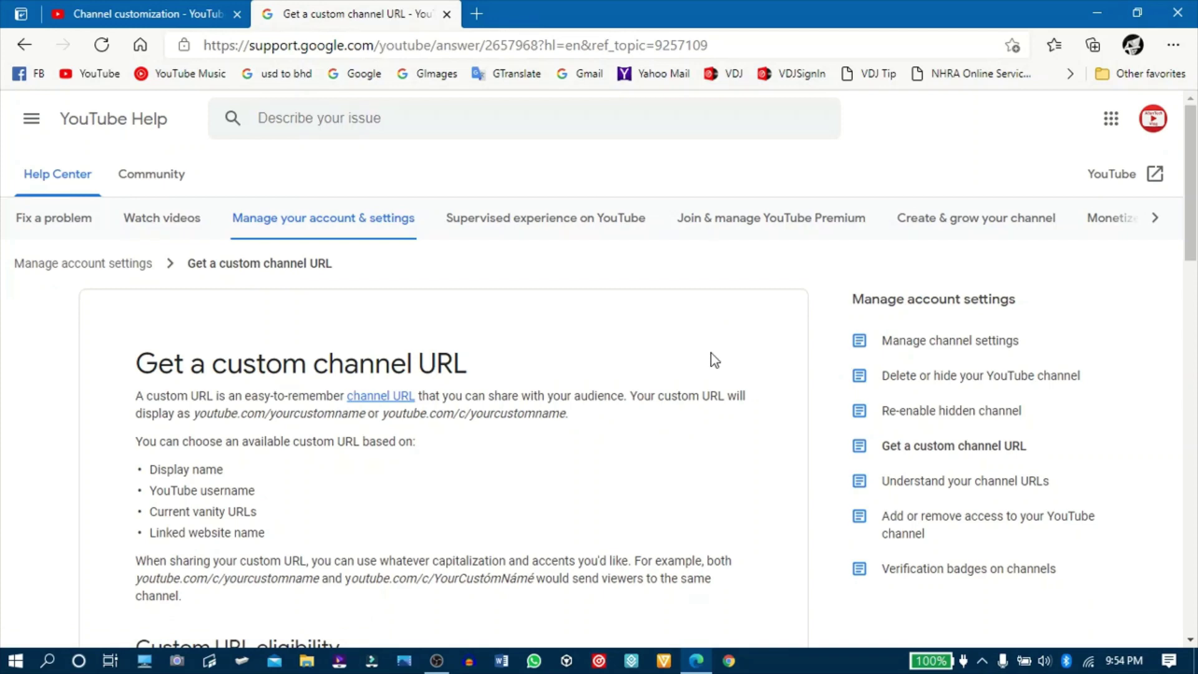
{"action": "scroll", "coordinate": [711, 353], "scroll_direction": "down", "scroll_amount": 12}
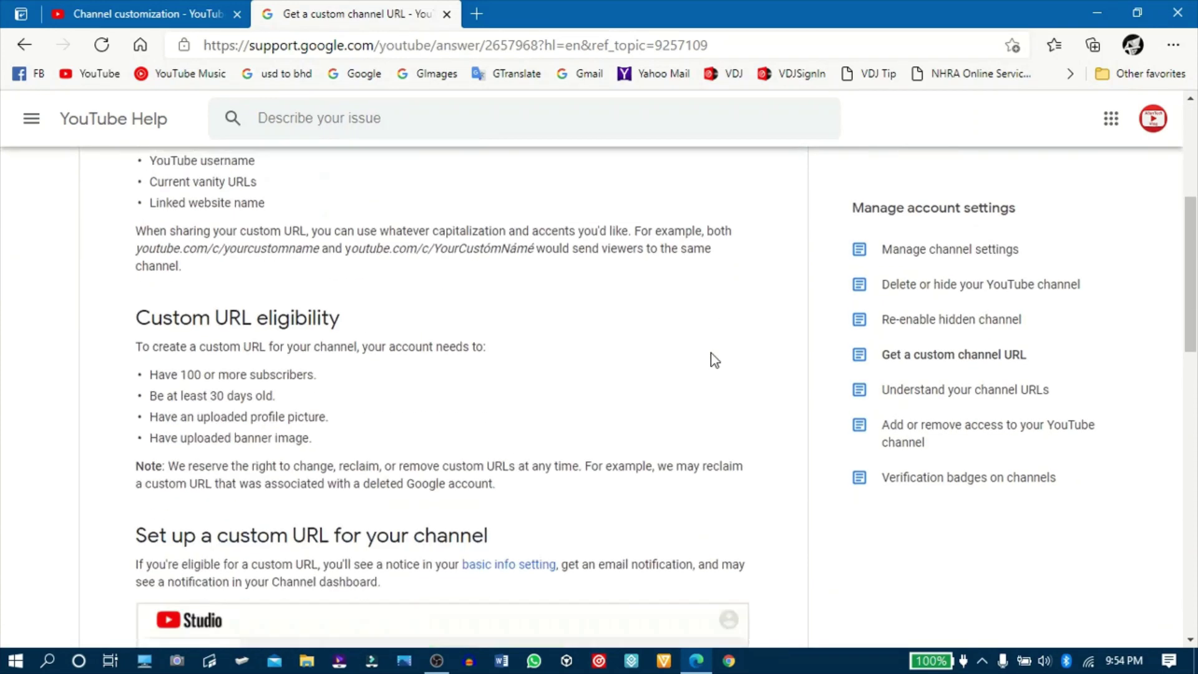
{"action": "scroll", "coordinate": [711, 353], "scroll_direction": "down", "scroll_amount": 9}
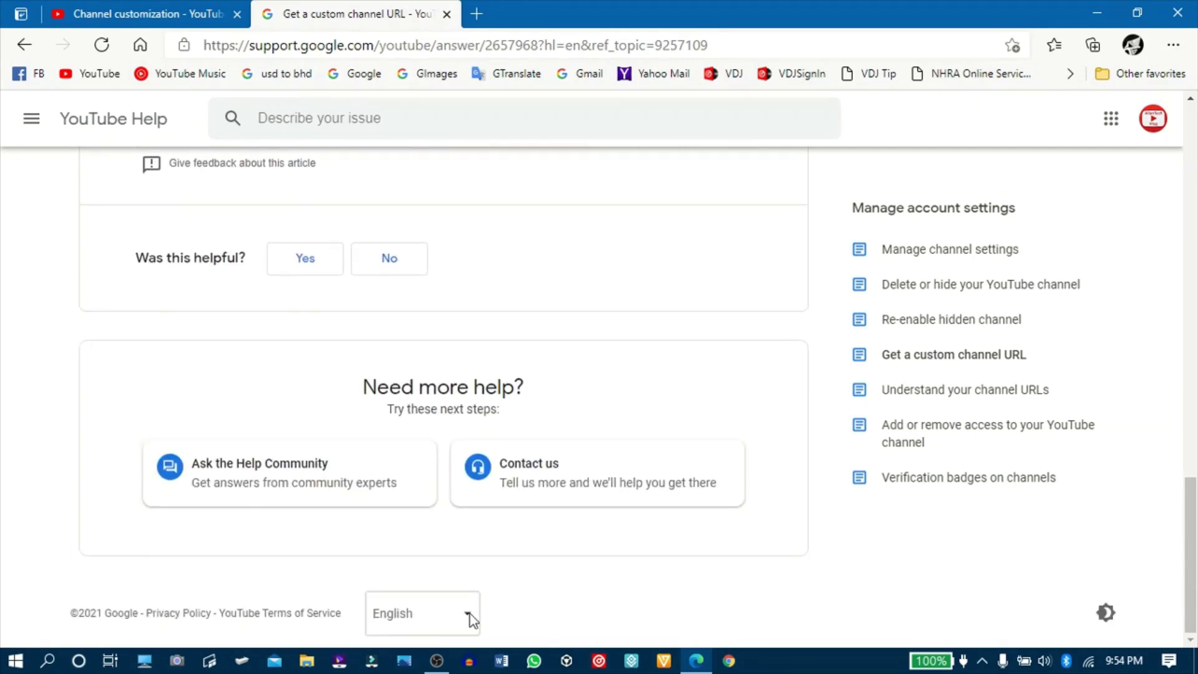
Step: Switch the help article's language to Filipino and dismiss the offer to translate the page
{"action": "left_click", "coordinate": [471, 617]}
{"action": "scroll", "coordinate": [521, 492], "scroll_direction": "up", "scroll_amount": 4}
{"action": "scroll", "coordinate": [518, 490], "scroll_direction": "up", "scroll_amount": 2}
{"action": "scroll", "coordinate": [518, 491], "scroll_direction": "up", "scroll_amount": 6}
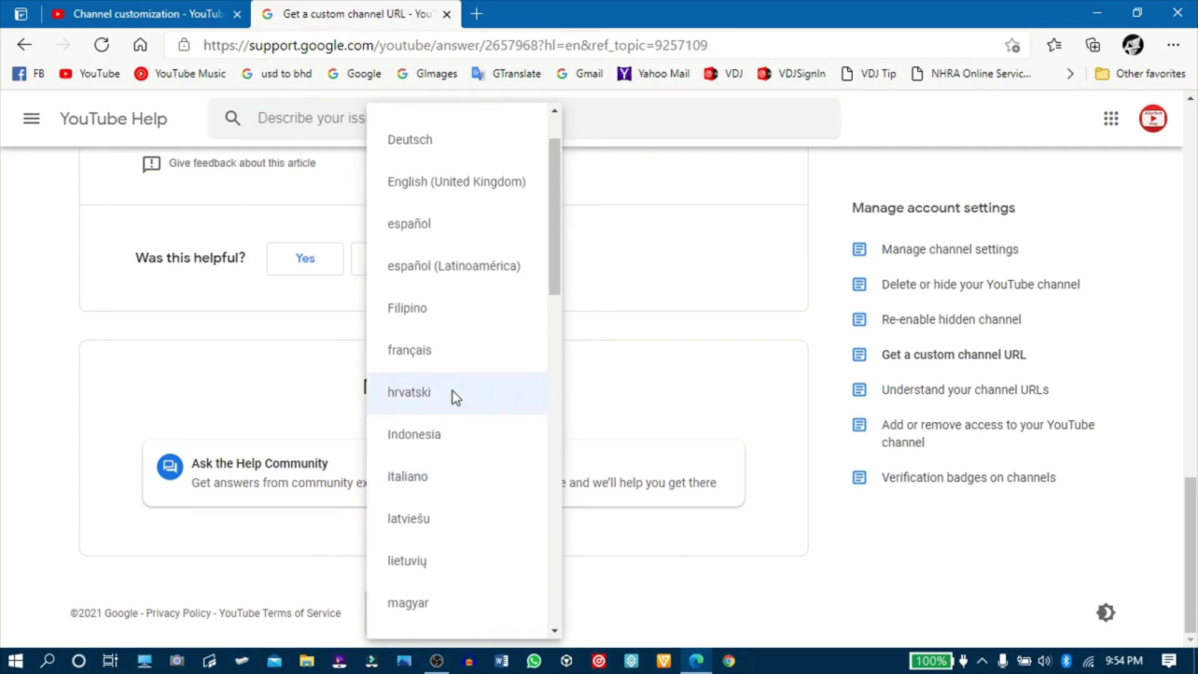
{"action": "left_click", "coordinate": [439, 316]}
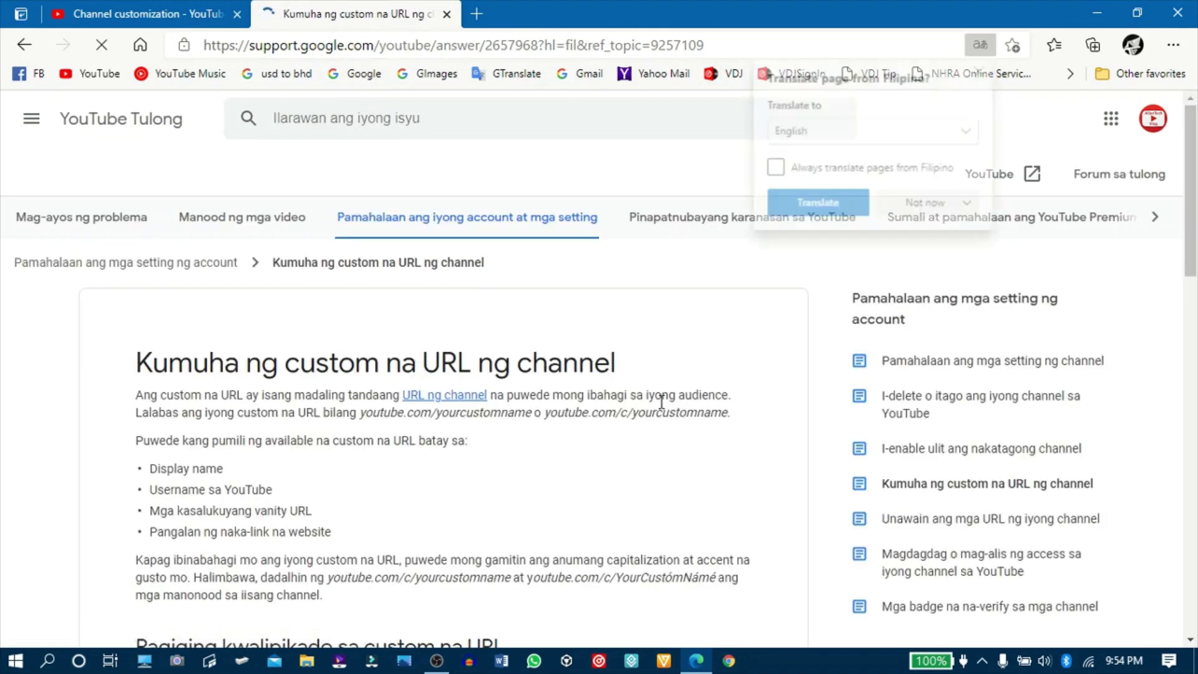
{"action": "scroll", "coordinate": [778, 327], "scroll_direction": "down", "scroll_amount": 3}
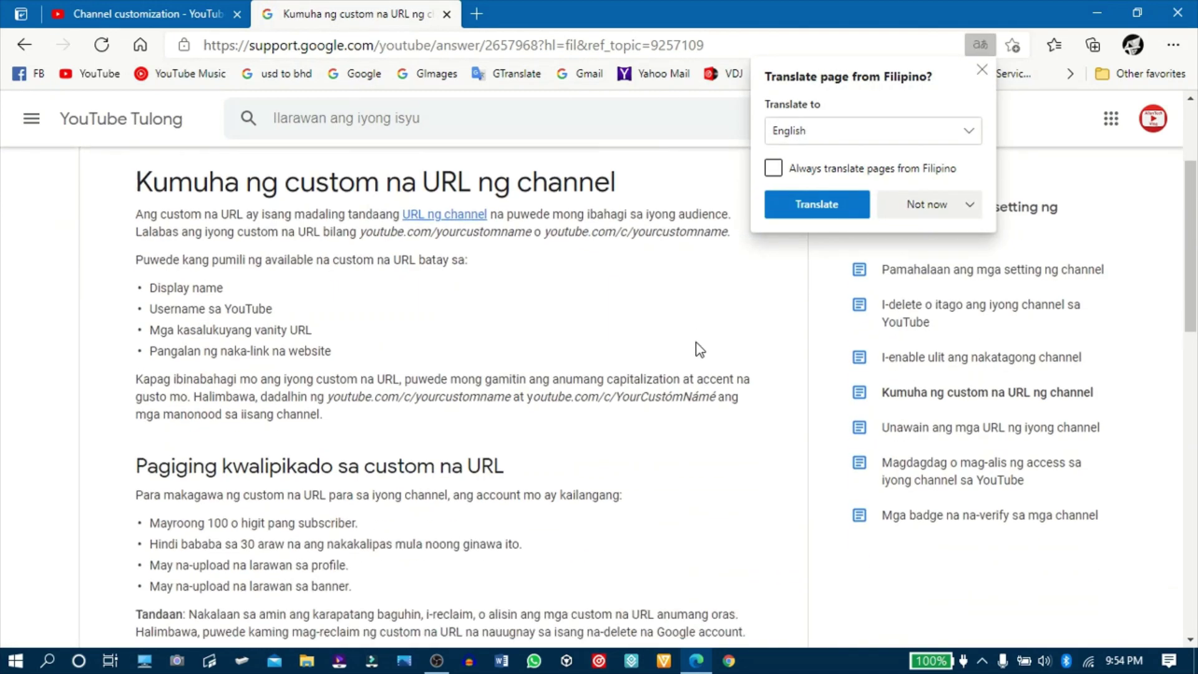
{"action": "left_click", "coordinate": [980, 70]}
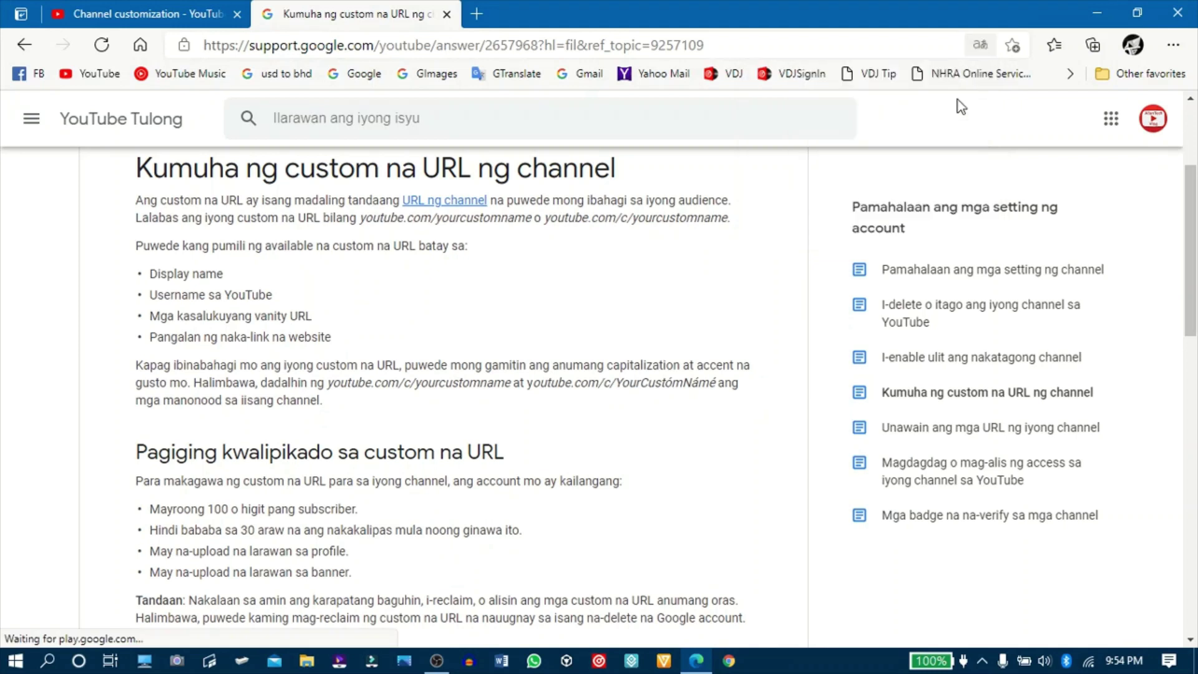
Step: Read the Filipino article's sections on available custom URL names and eligibility requirements
{"action": "left_click_drag", "start_coordinate": [1191, 232], "coordinate": [1191, 211]}
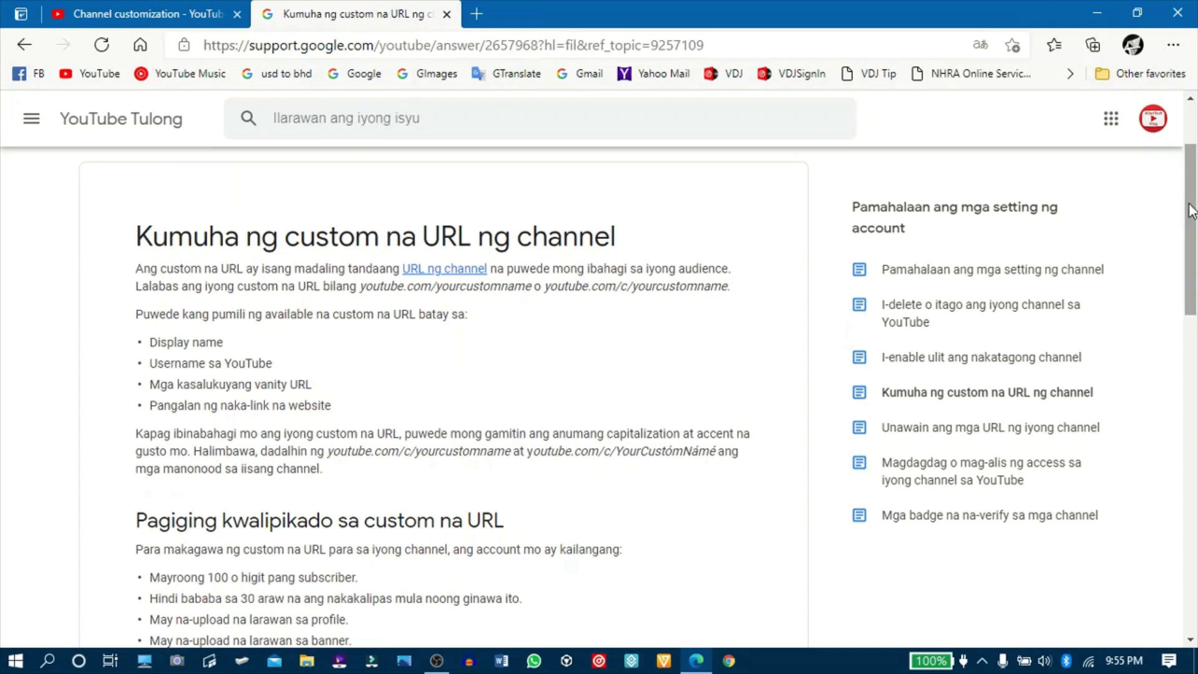
{"action": "triple_click", "coordinate": [802, 285]}
{"action": "left_click", "coordinate": [805, 285]}
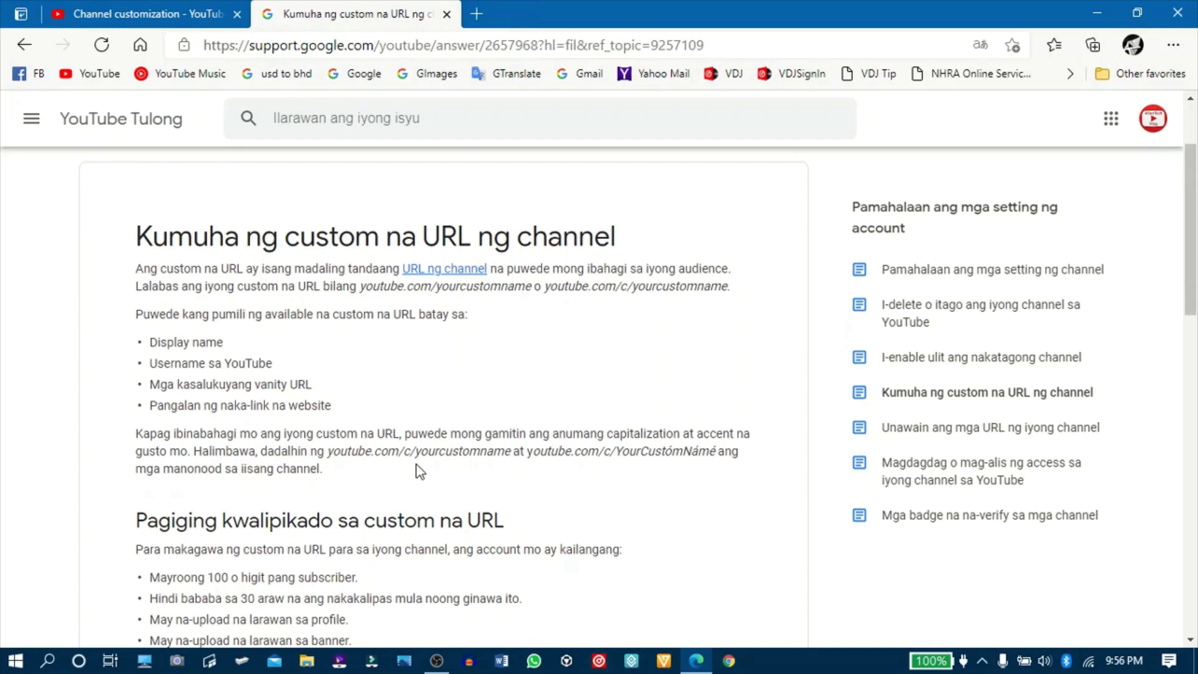
{"action": "left_click_drag", "start_coordinate": [1191, 237], "coordinate": [1191, 292]}
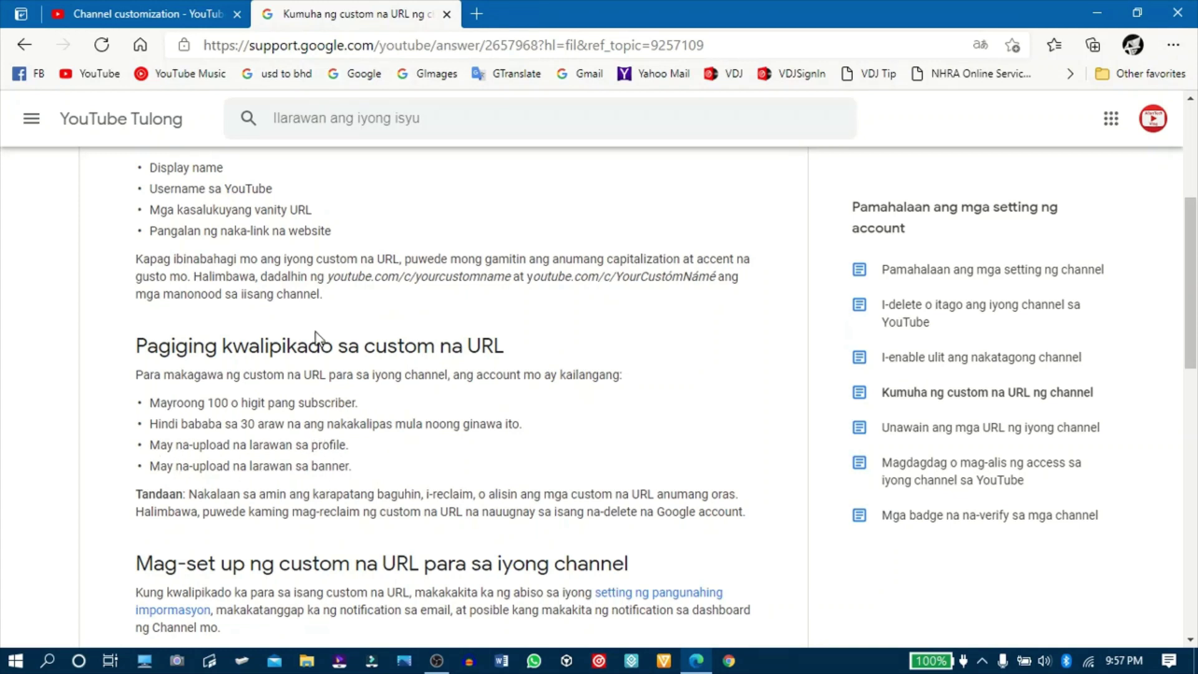
Step: Return to the channel's branding settings and check the uploaded profile picture and banner against the eligibility requirements
{"action": "left_click", "coordinate": [128, 13]}
{"action": "left_click", "coordinate": [356, 182]}
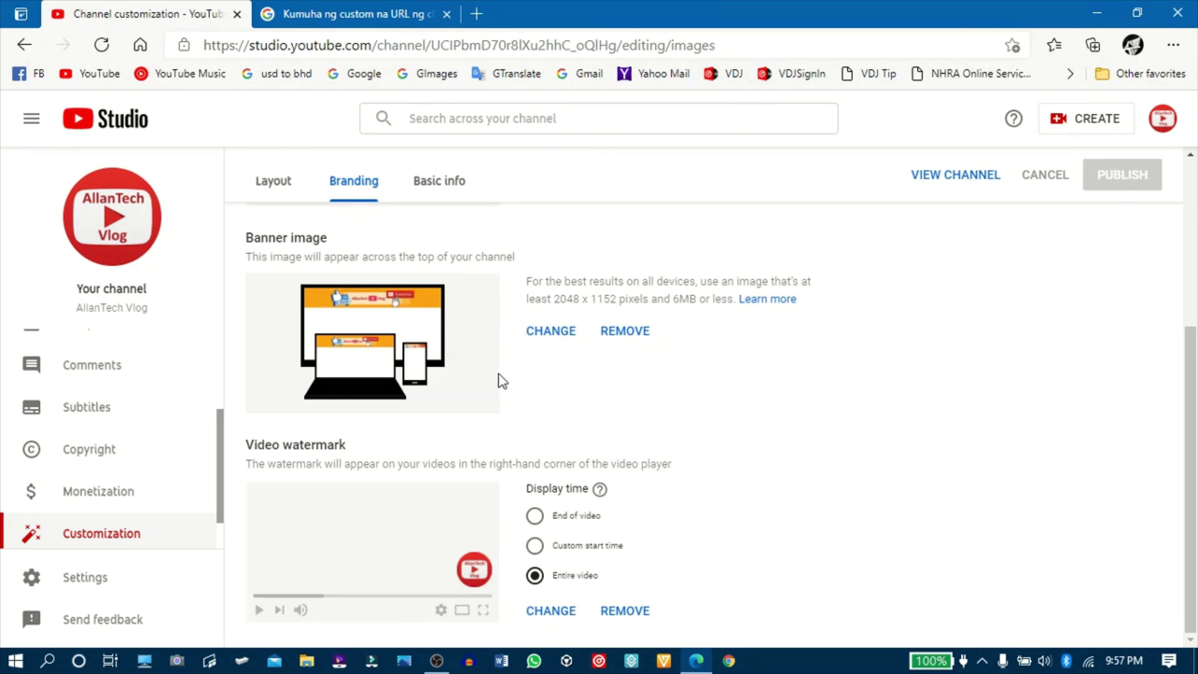
{"action": "scroll", "coordinate": [398, 301], "scroll_direction": "up", "scroll_amount": 4}
{"action": "scroll", "coordinate": [413, 306], "scroll_direction": "up", "scroll_amount": 1}
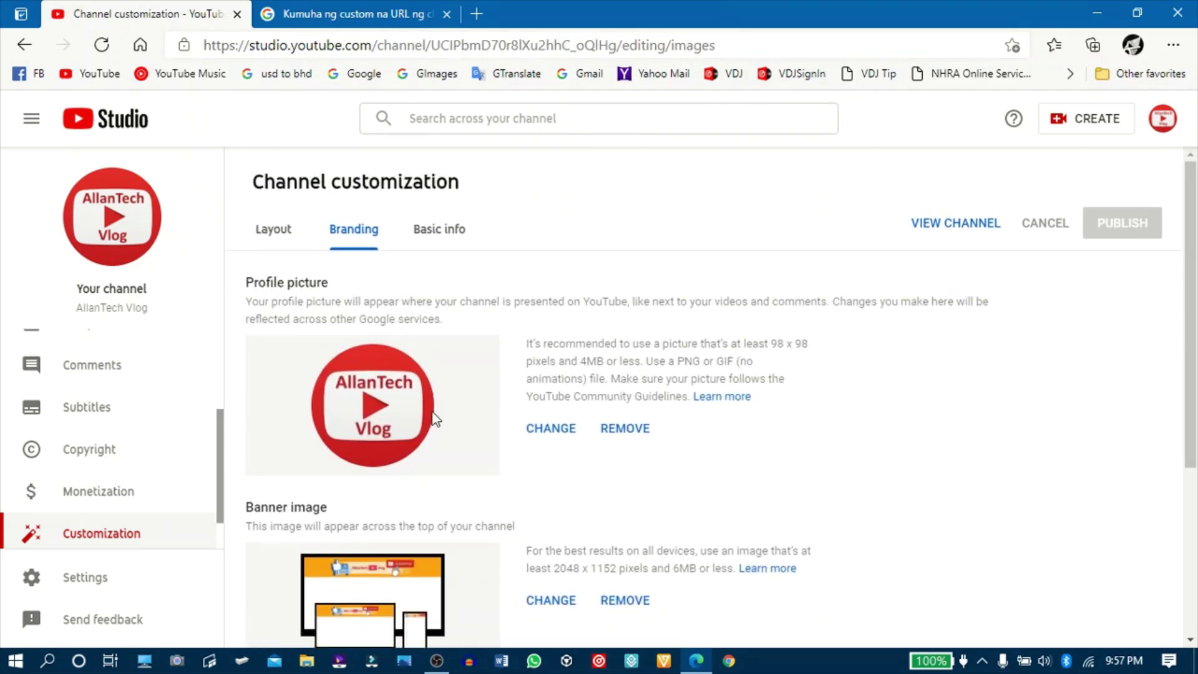
{"action": "scroll", "coordinate": [545, 504], "scroll_direction": "down", "scroll_amount": 2}
{"action": "scroll", "coordinate": [544, 504], "scroll_direction": "down", "scroll_amount": 1}
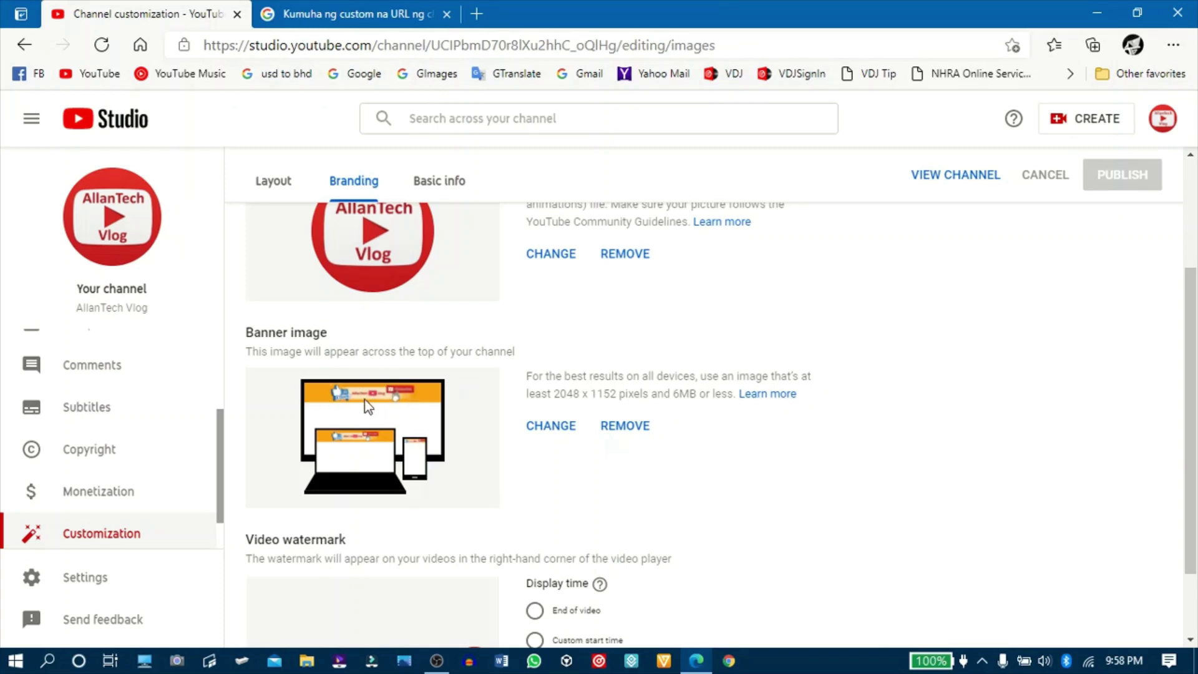
{"action": "scroll", "coordinate": [413, 336], "scroll_direction": "up", "scroll_amount": 3}
{"action": "scroll", "coordinate": [414, 335], "scroll_direction": "down", "scroll_amount": 3}
{"action": "scroll", "coordinate": [414, 336], "scroll_direction": "up", "scroll_amount": 3}
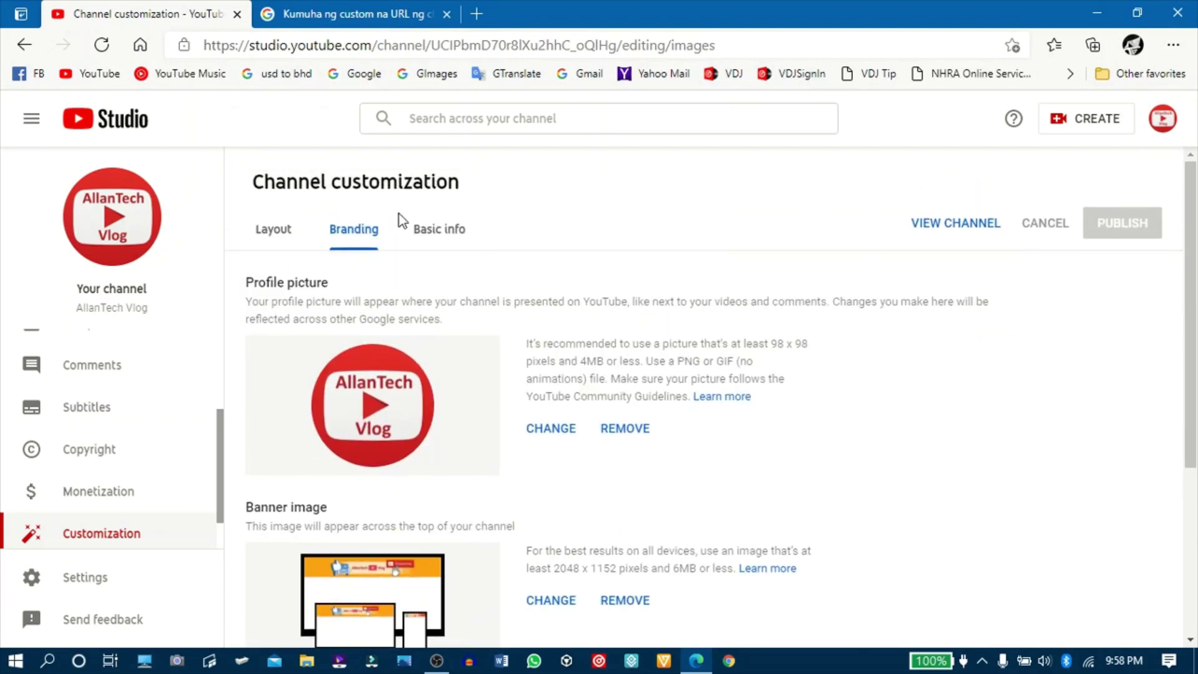
Step: Go back to the Filipino help article and read the custom URL setup steps and the note below them
{"action": "left_click", "coordinate": [341, 15]}
{"action": "scroll", "coordinate": [636, 262], "scroll_direction": "down", "scroll_amount": 2}
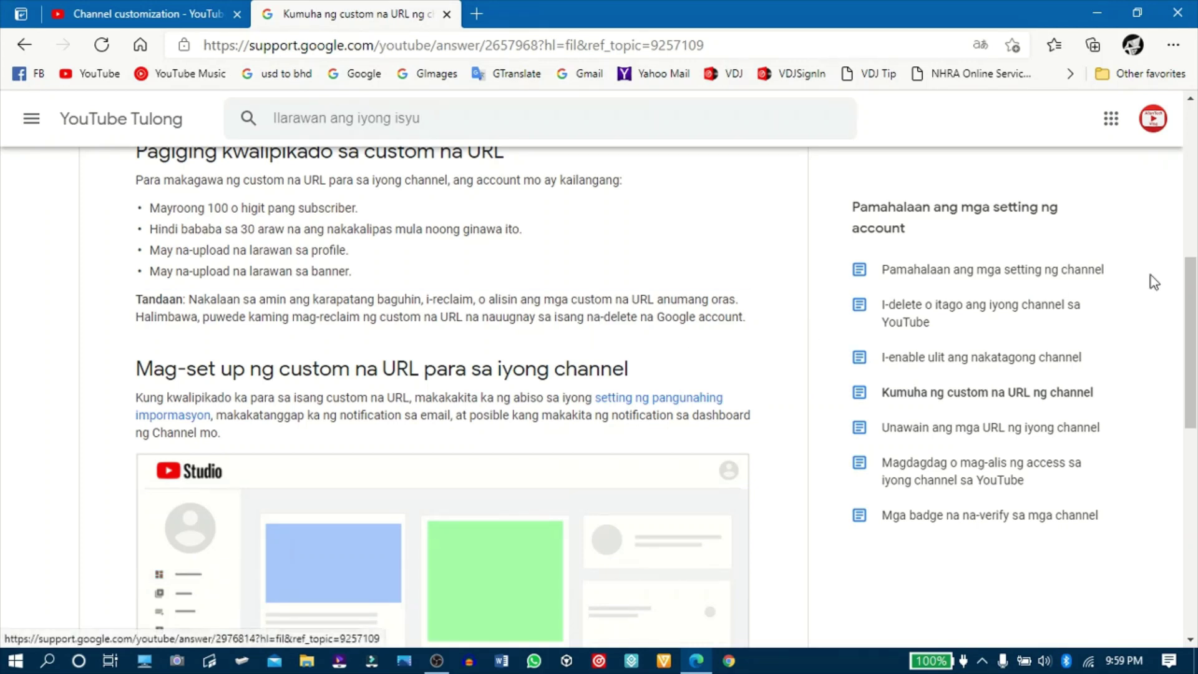
{"action": "left_click_drag", "start_coordinate": [1194, 285], "coordinate": [1194, 311]}
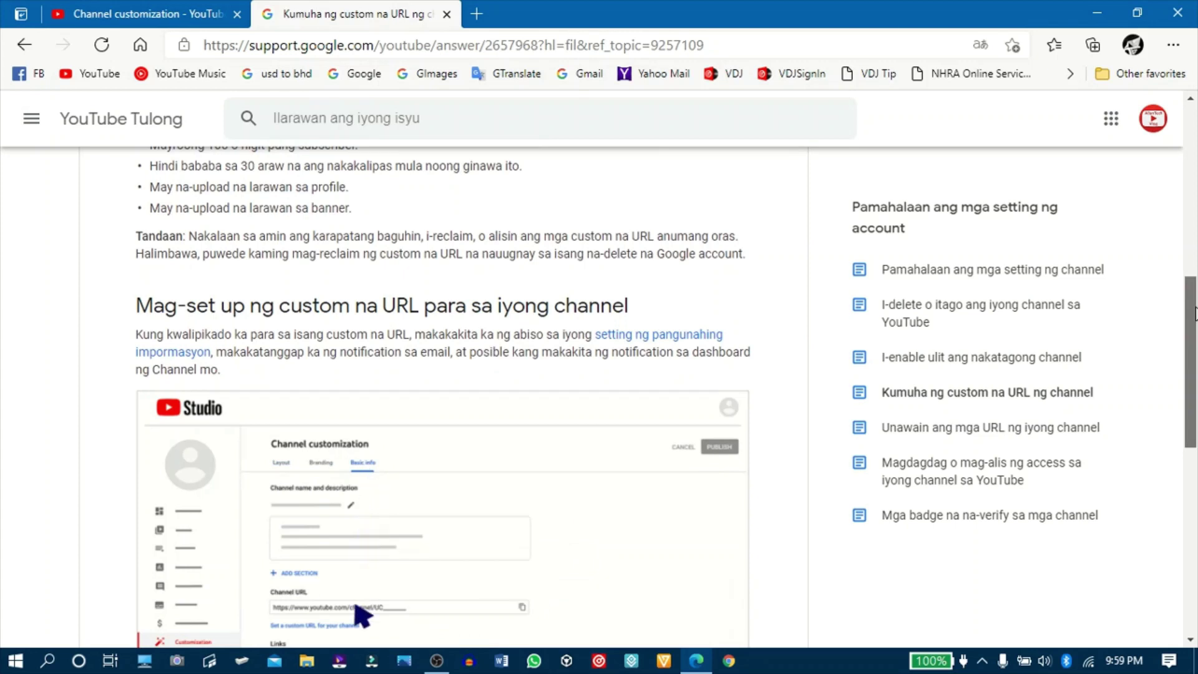
{"action": "left_click_drag", "start_coordinate": [1195, 313], "coordinate": [1194, 325]}
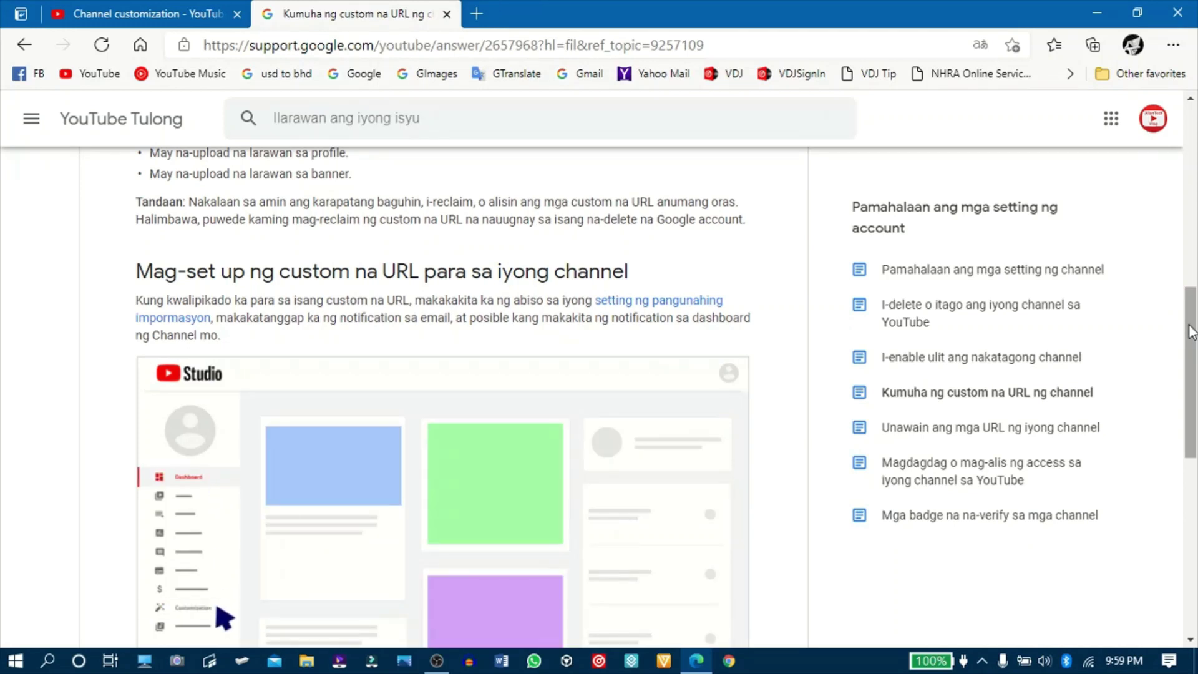
{"action": "left_click_drag", "start_coordinate": [1190, 331], "coordinate": [1190, 370]}
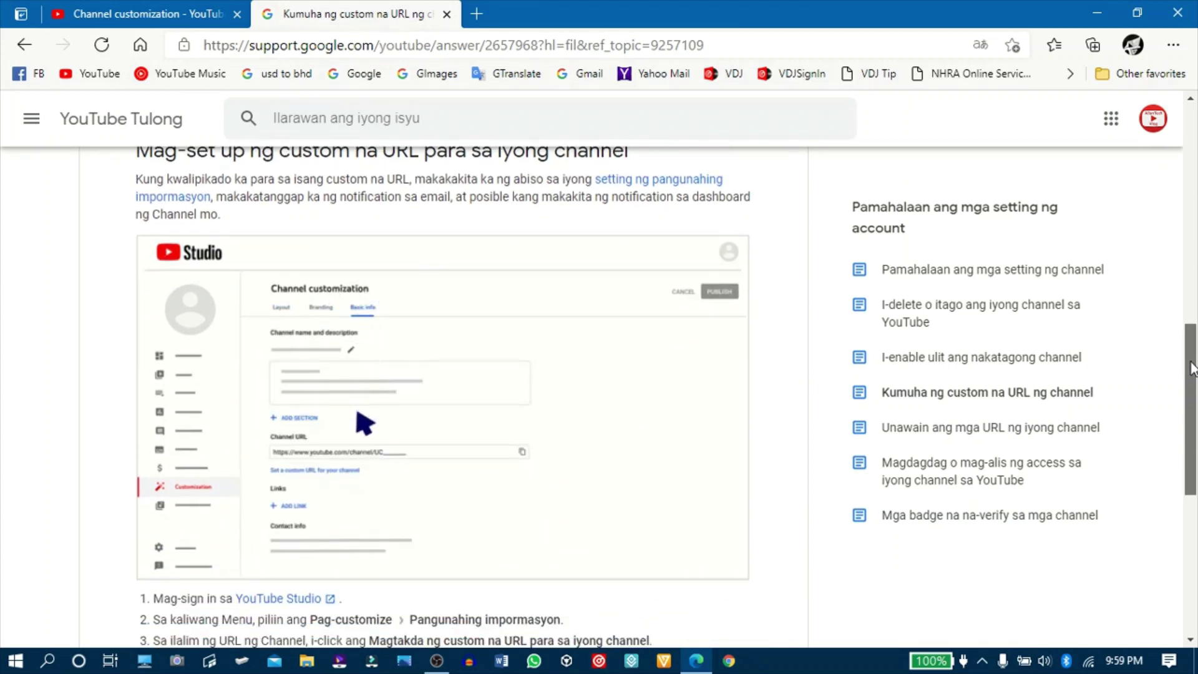
{"action": "left_click_drag", "start_coordinate": [1190, 368], "coordinate": [1190, 386]}
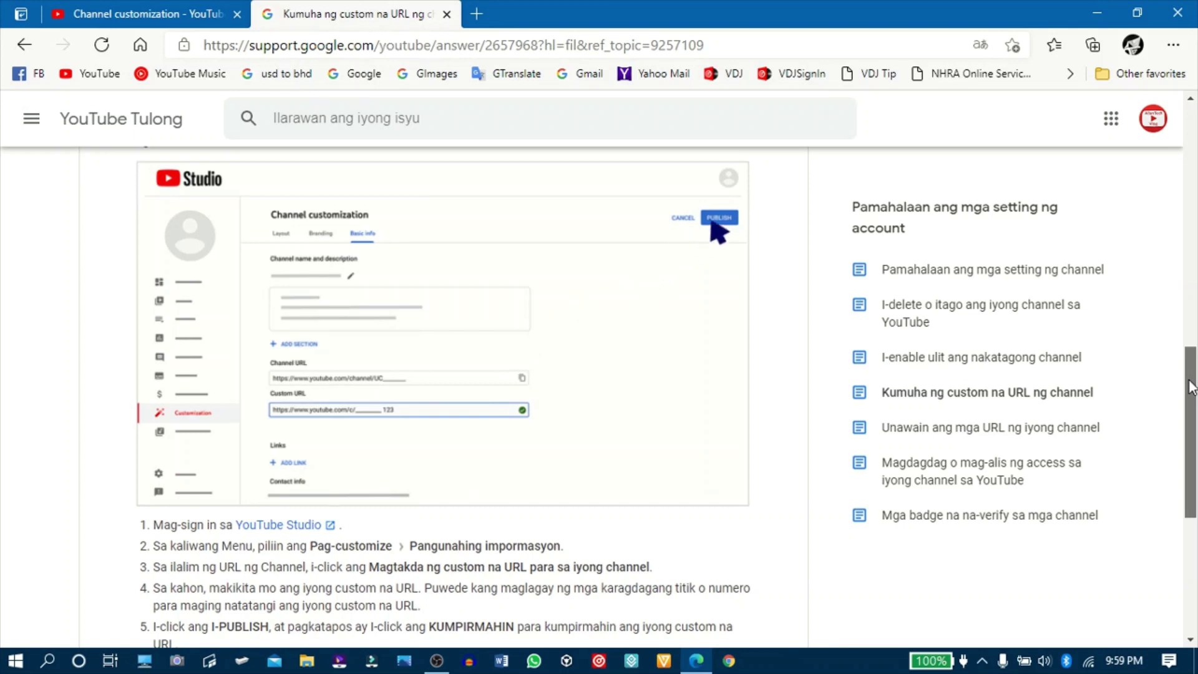
{"action": "left_click_drag", "start_coordinate": [1190, 387], "coordinate": [1190, 390]}
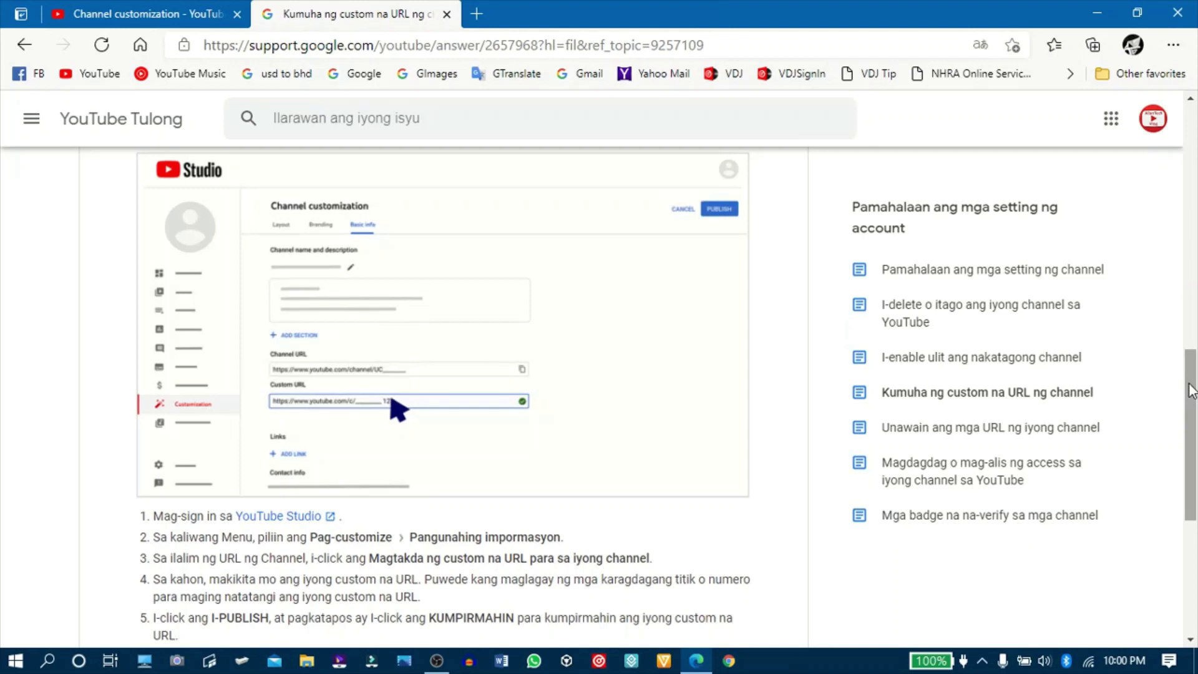
{"action": "left_click_drag", "start_coordinate": [1190, 389], "coordinate": [1191, 397]}
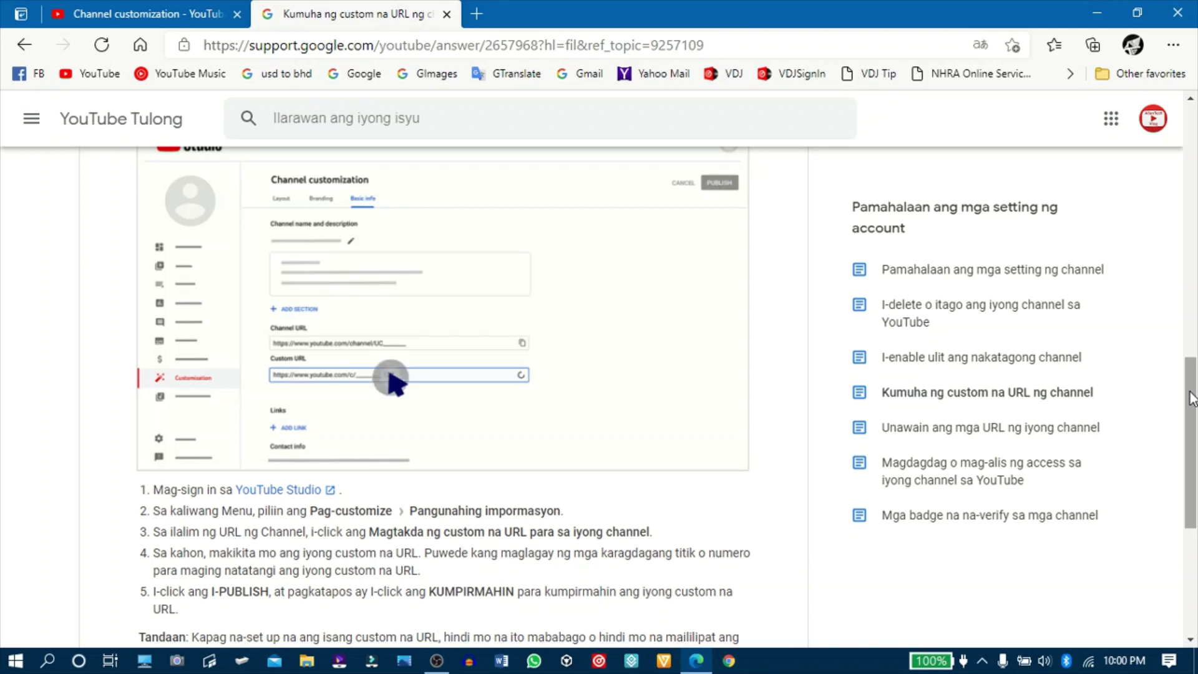
{"action": "left_click_drag", "start_coordinate": [1192, 401], "coordinate": [1191, 406]}
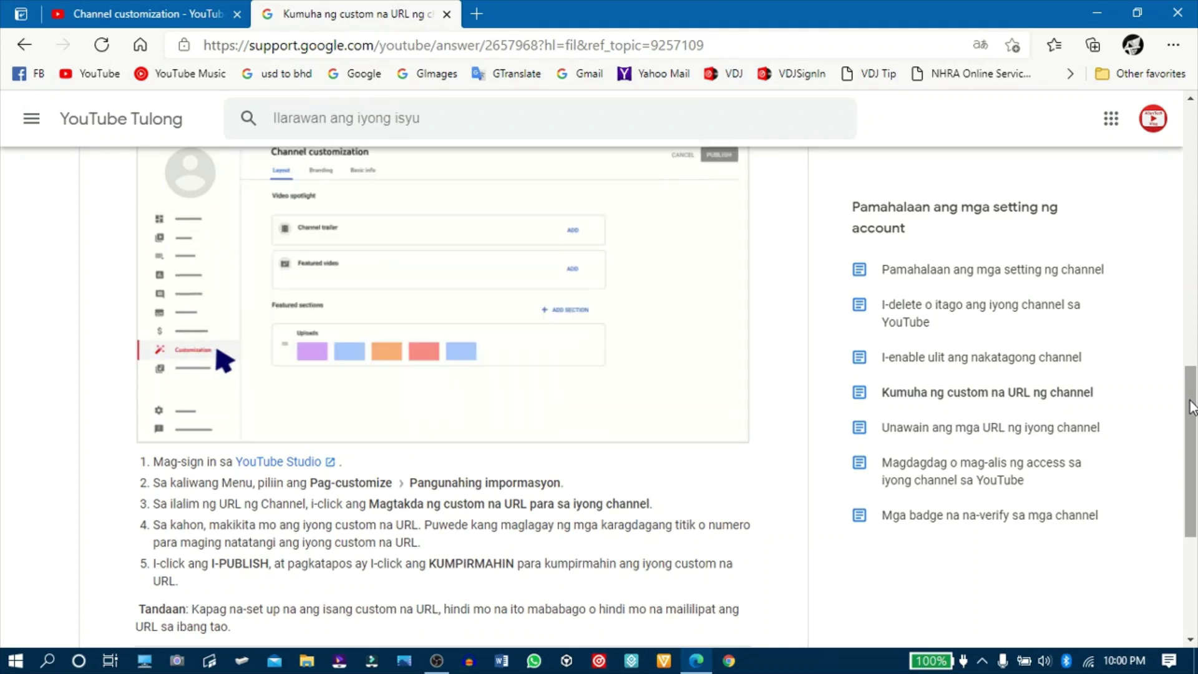
{"action": "left_click_drag", "start_coordinate": [1191, 407], "coordinate": [1193, 417]}
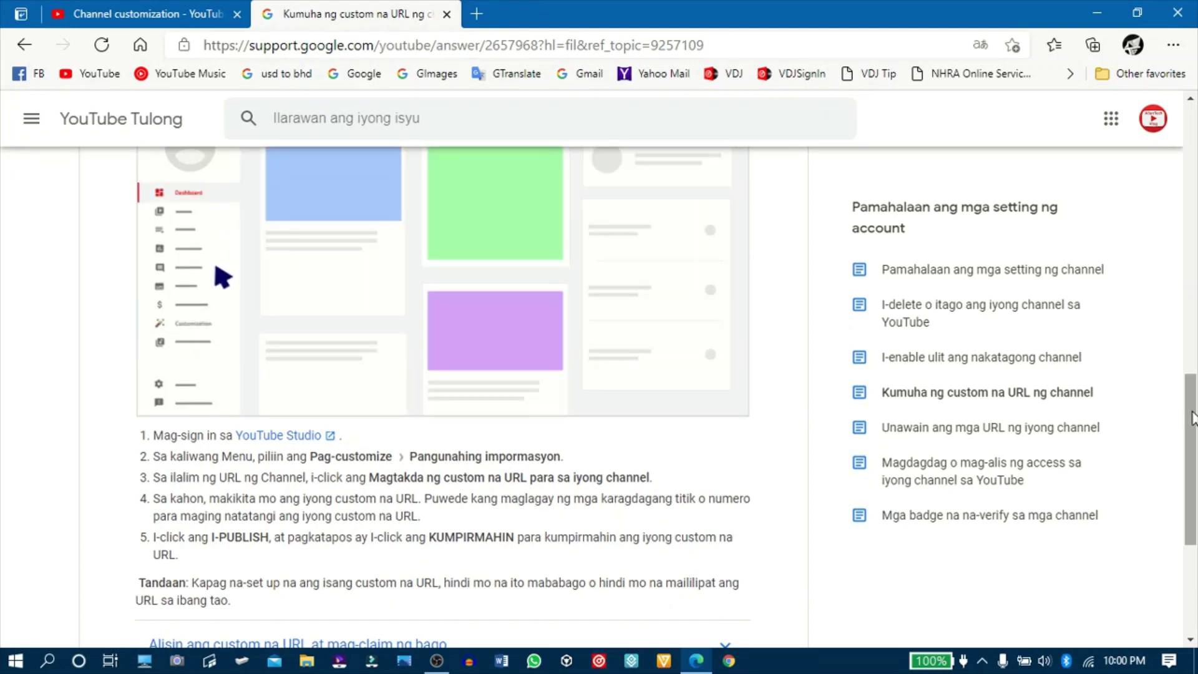
{"action": "left_click_drag", "start_coordinate": [1192, 417], "coordinate": [1192, 449]}
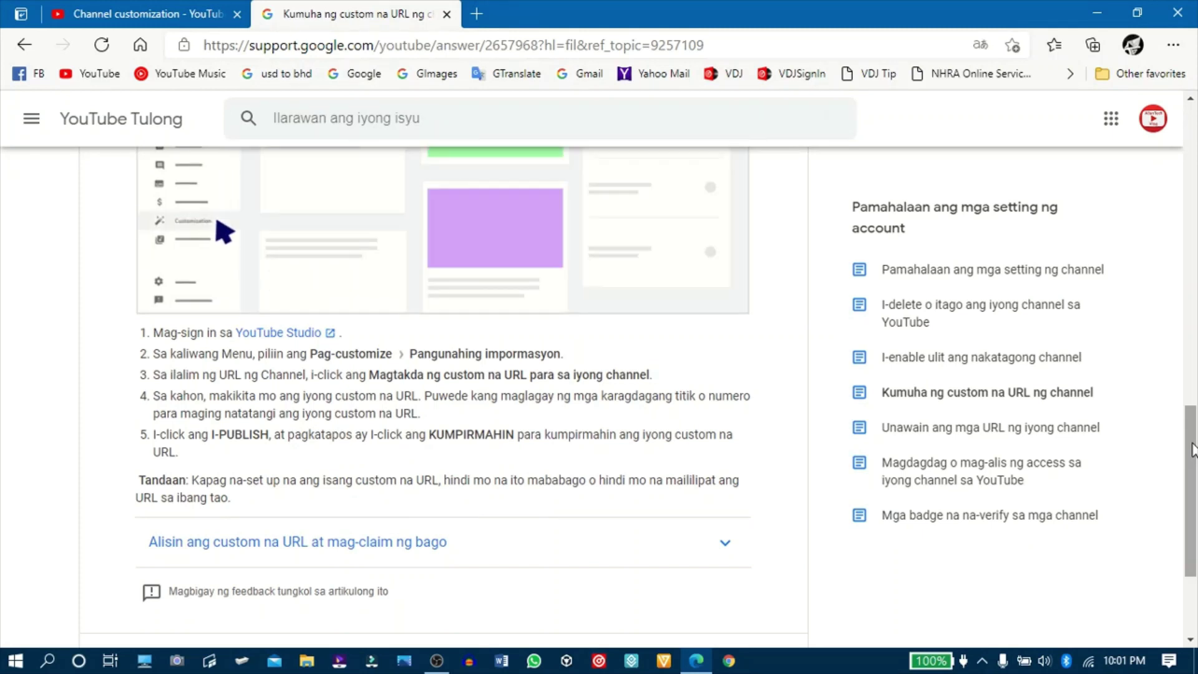
{"action": "left_click_drag", "start_coordinate": [1191, 449], "coordinate": [1192, 480]}
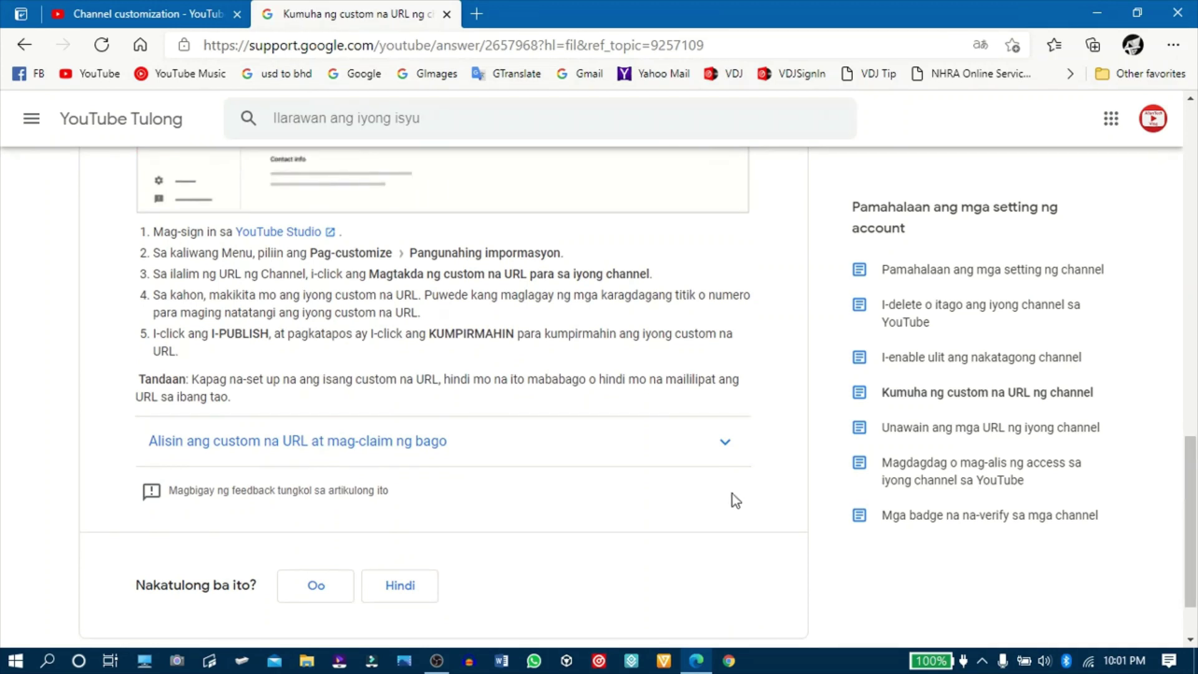
Step: Expand the help article's section on removing a custom URL and claiming a new one, and read its steps and closing note
{"action": "left_click", "coordinate": [724, 447]}
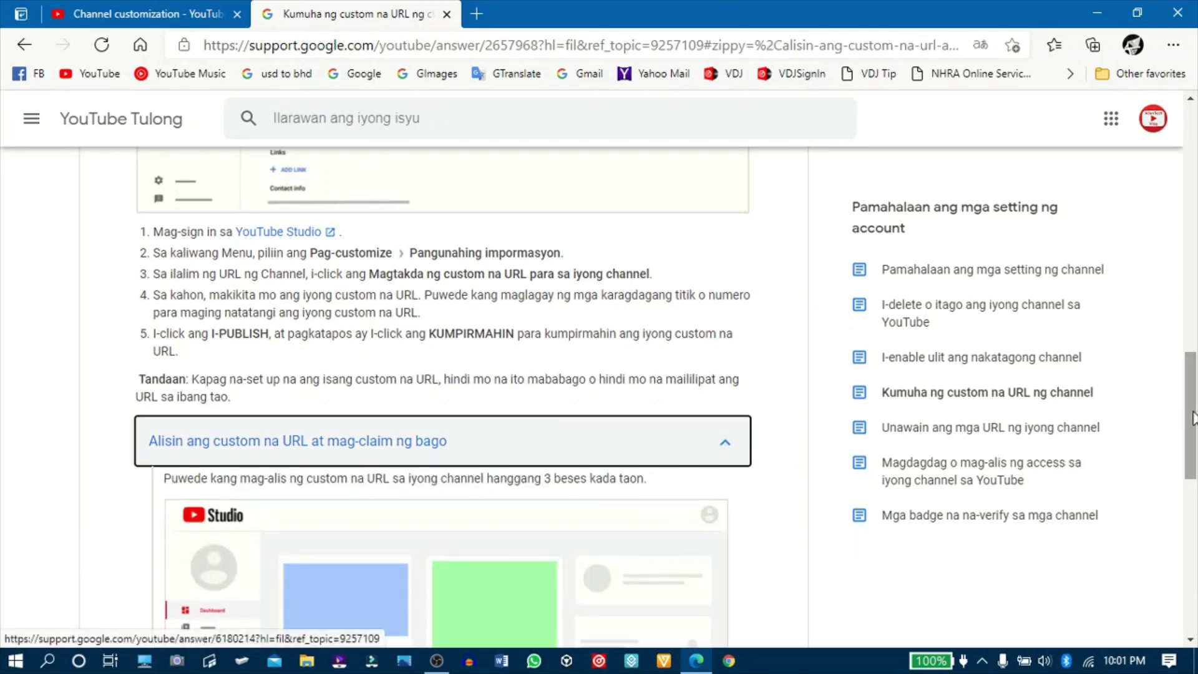
{"action": "left_click_drag", "start_coordinate": [1188, 421], "coordinate": [1193, 461]}
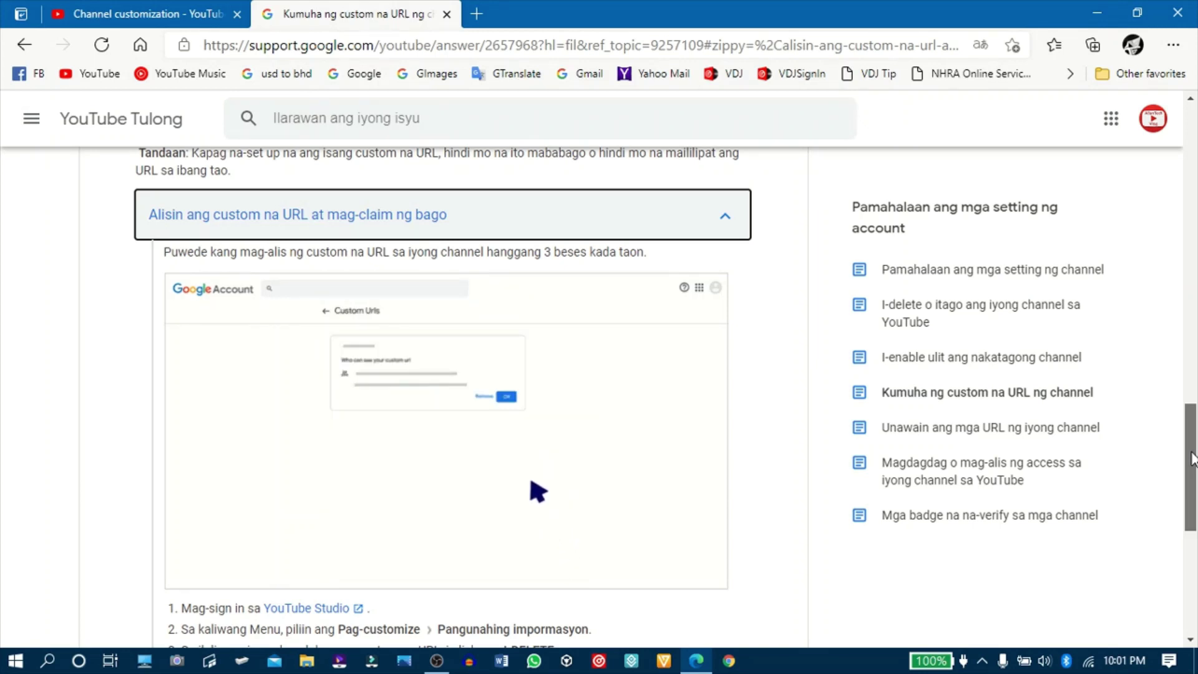
{"action": "left_click_drag", "start_coordinate": [1191, 458], "coordinate": [1191, 488]}
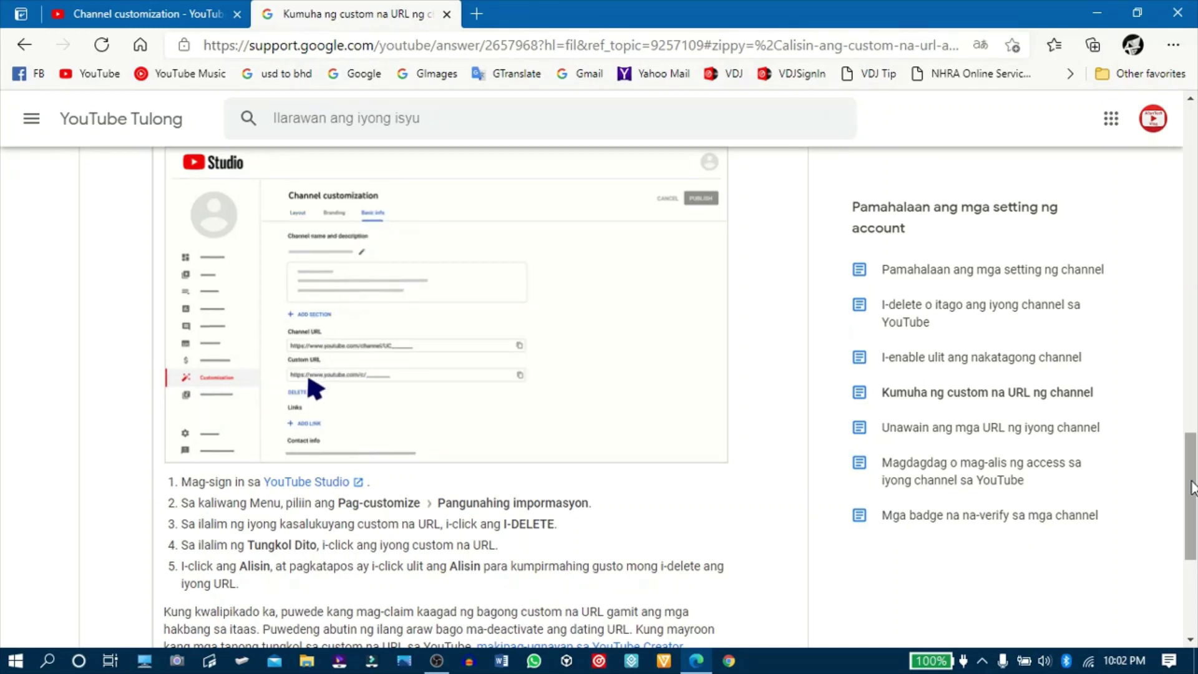
{"action": "left_click_drag", "start_coordinate": [1191, 486], "coordinate": [1192, 504]}
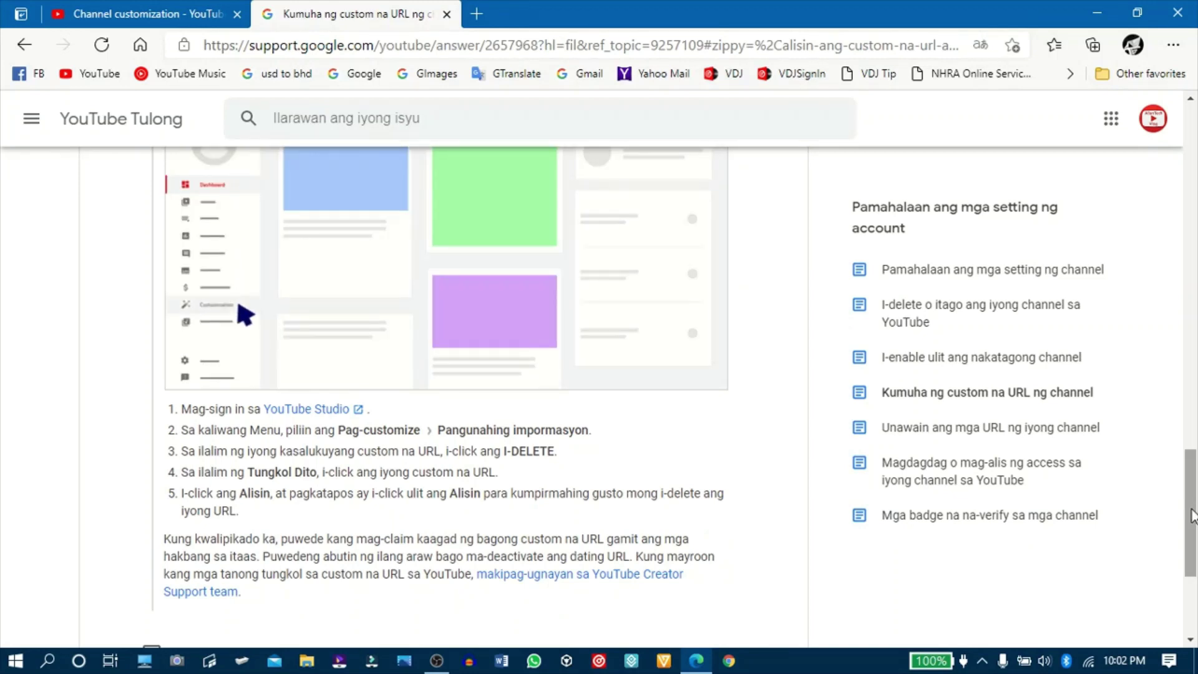
{"action": "left_click_drag", "start_coordinate": [1192, 517], "coordinate": [1177, 163]}
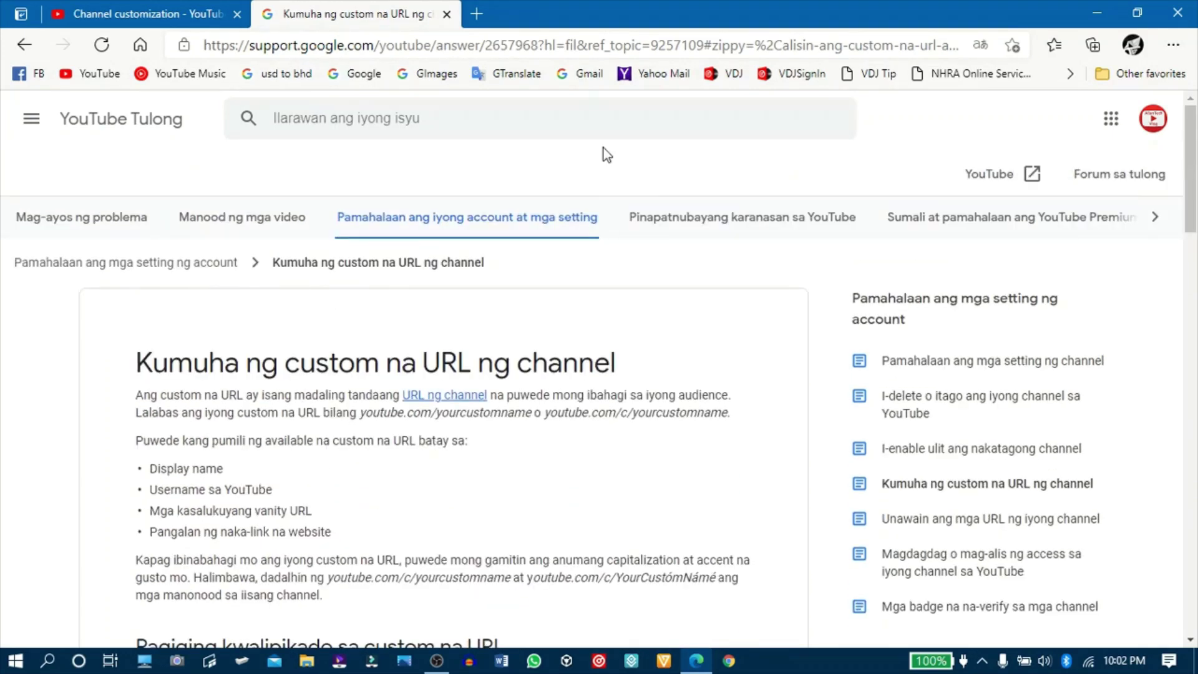
Step: Return to channel customization and start setting a custom URL under the channel URL in the basic info
{"action": "left_click", "coordinate": [123, 5]}
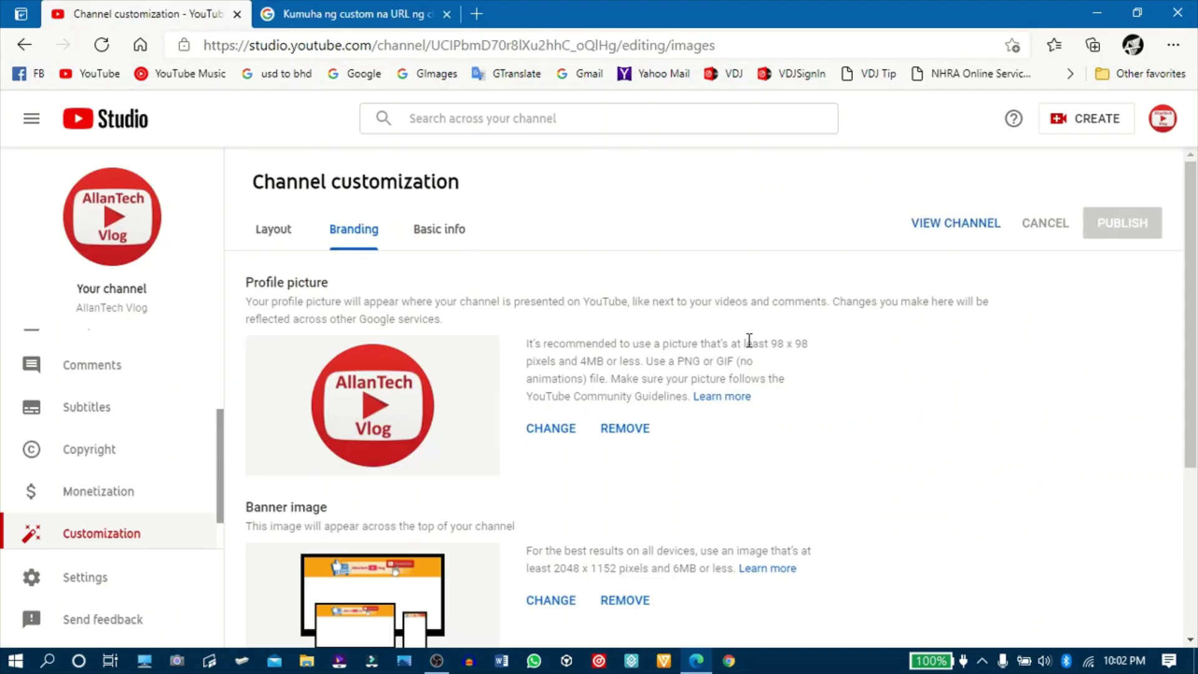
{"action": "left_click", "coordinate": [449, 232]}
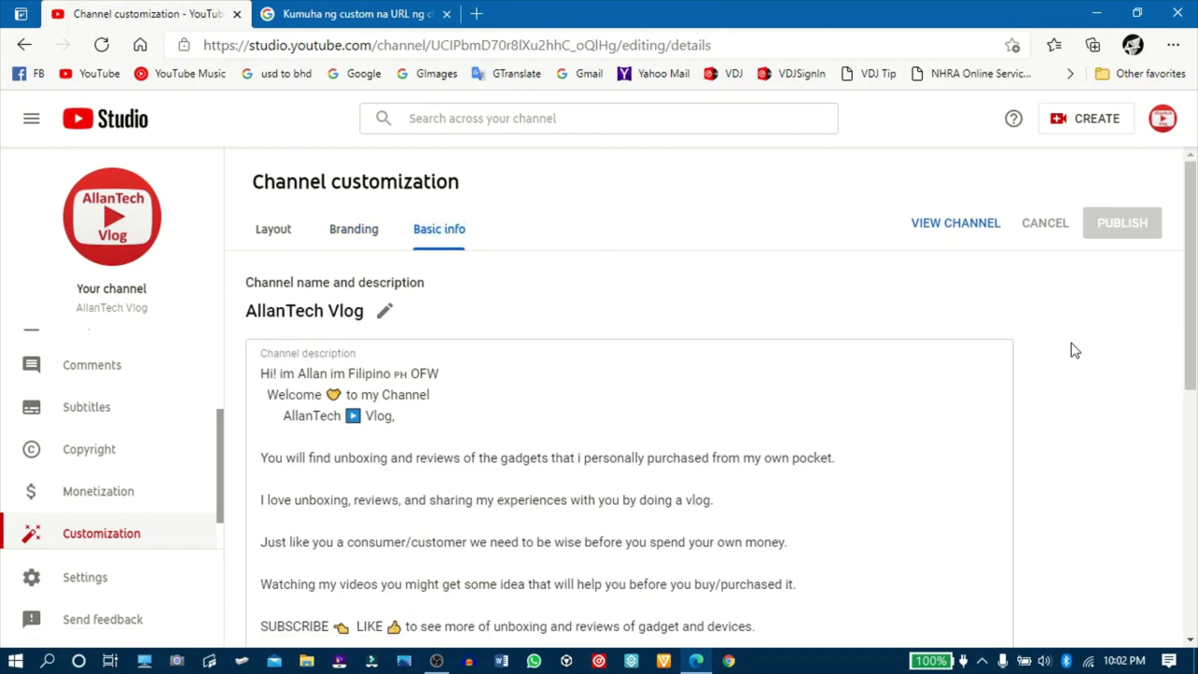
{"action": "scroll", "coordinate": [1072, 349], "scroll_direction": "down", "scroll_amount": 3}
{"action": "scroll", "coordinate": [1074, 350], "scroll_direction": "down", "scroll_amount": 5}
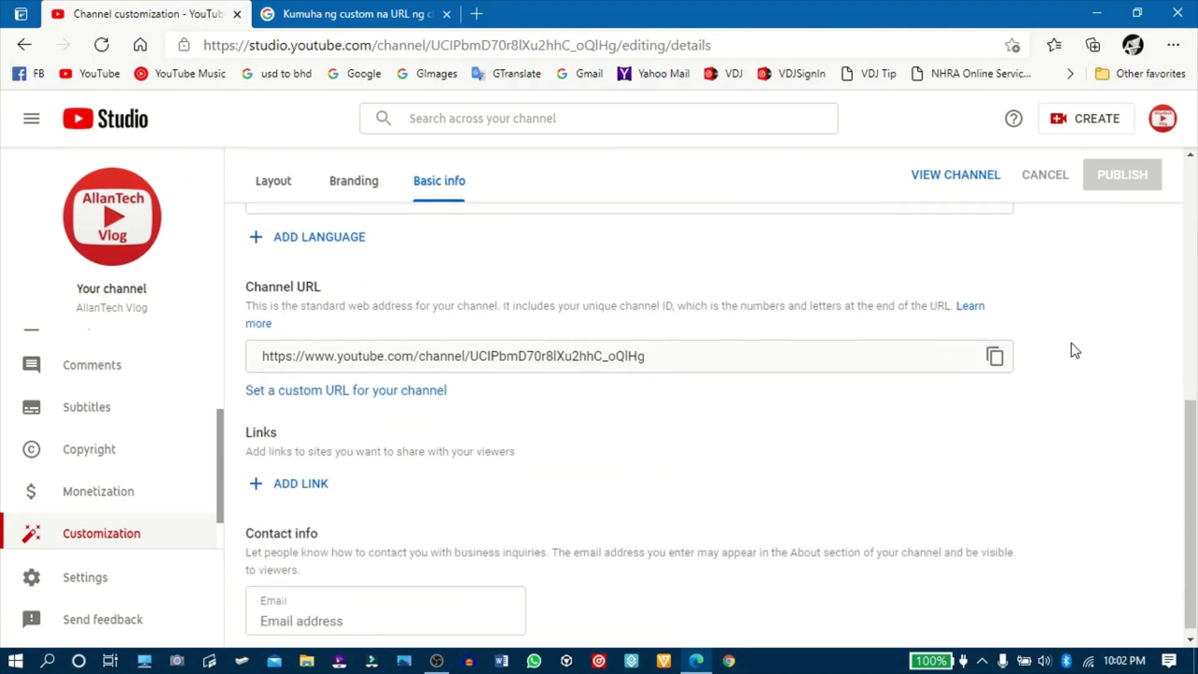
{"action": "scroll", "coordinate": [1148, 424], "scroll_direction": "down", "scroll_amount": 1}
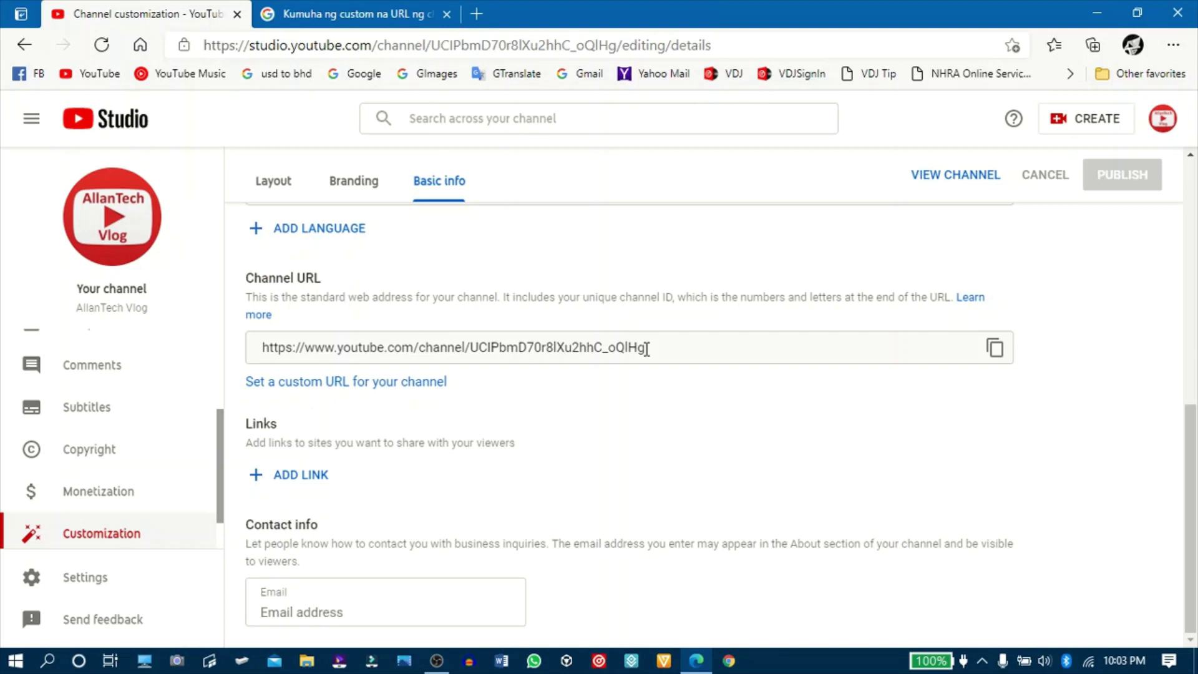
{"action": "left_click", "coordinate": [291, 382]}
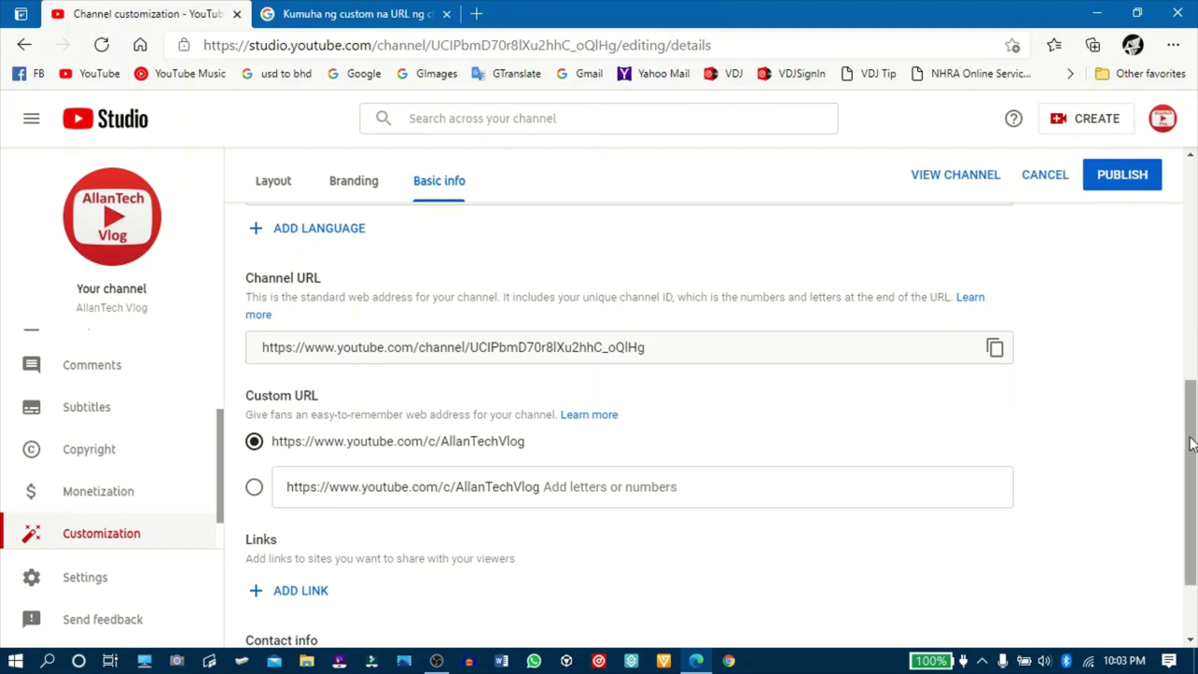
{"action": "scroll", "coordinate": [1191, 444], "scroll_direction": "down", "scroll_amount": 1}
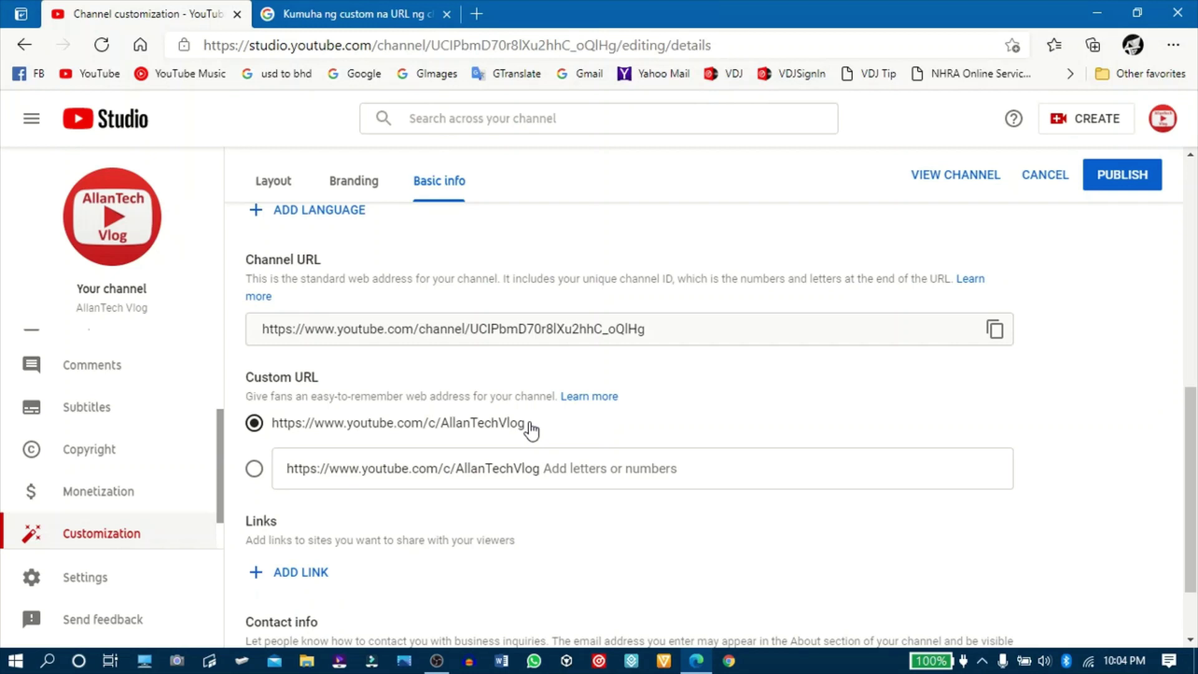
Step: Choose the custom URL option that accepts extra letters or numbers and place the cursor after AllanTechVlog
{"action": "left_click", "coordinate": [254, 470]}
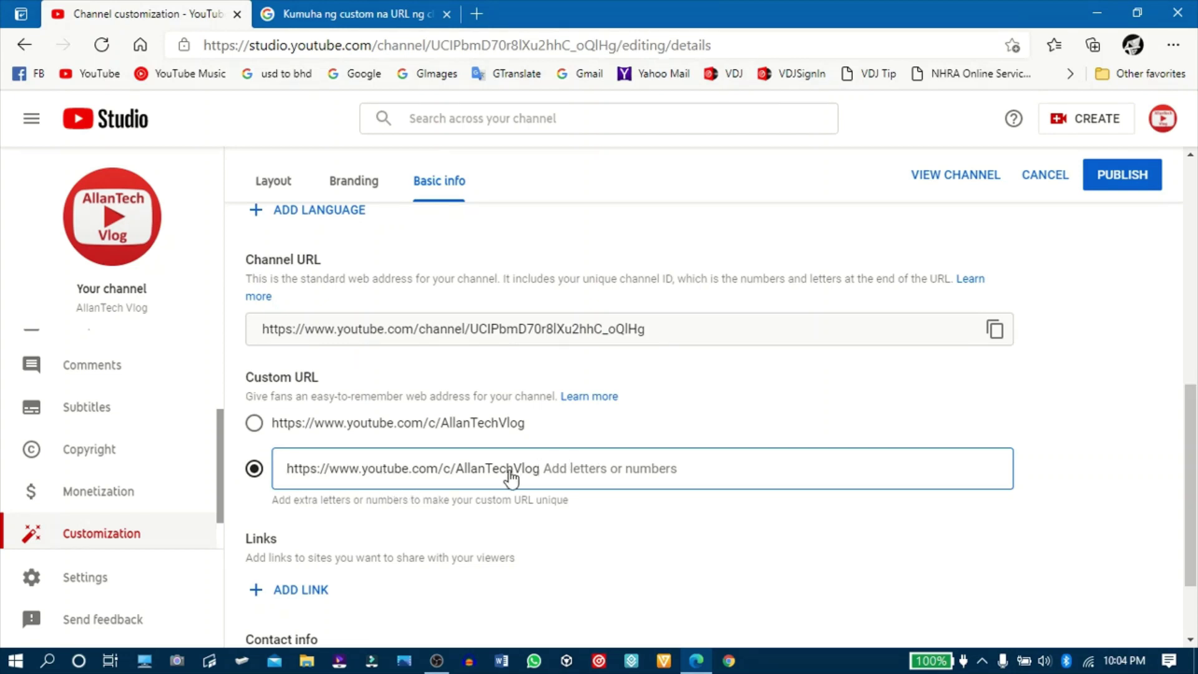
{"action": "left_click", "coordinate": [564, 466]}
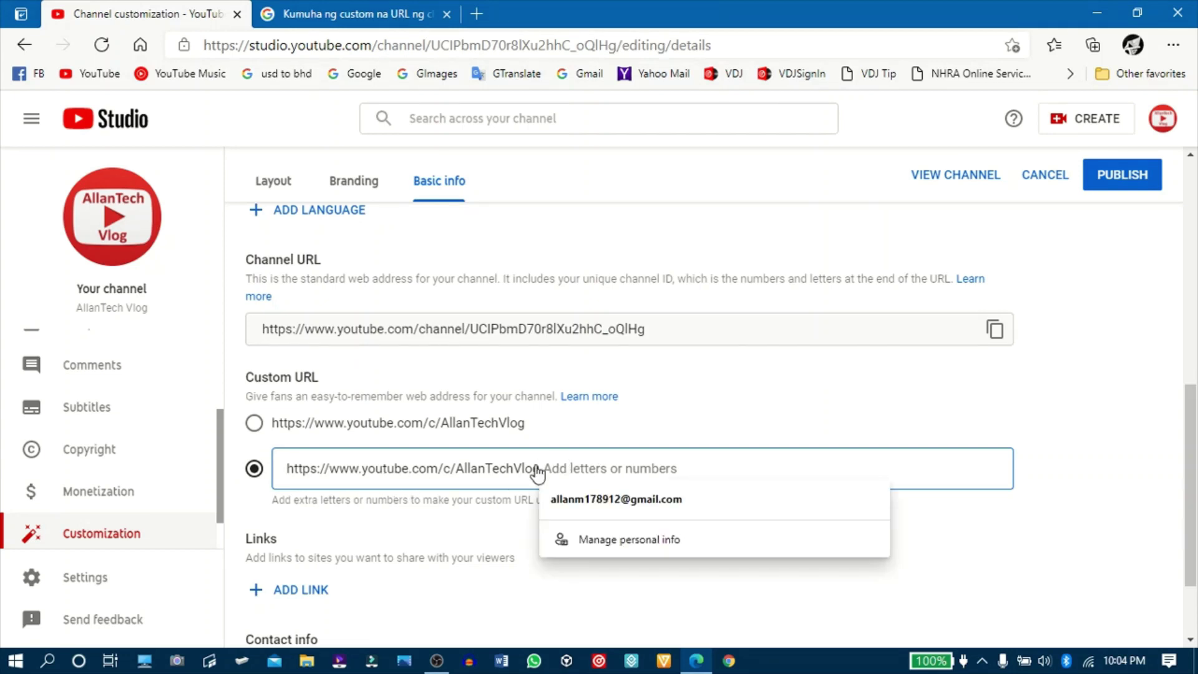
{"action": "left_click", "coordinate": [535, 471]}
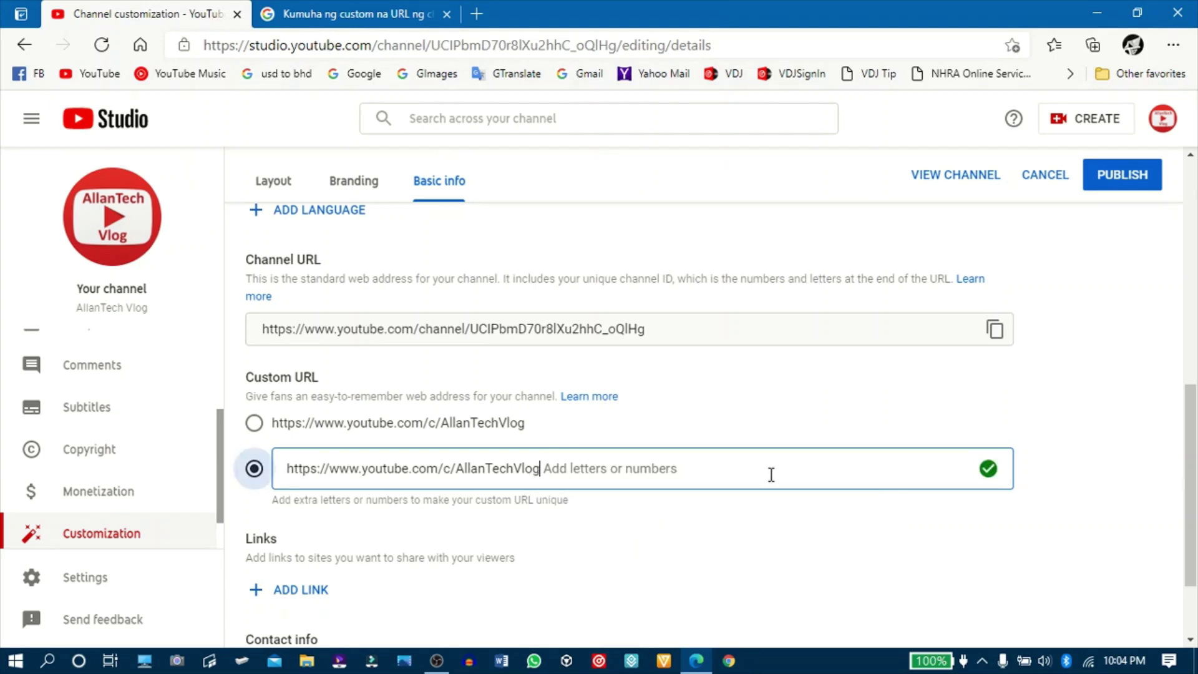
{"action": "mouse_move", "coordinate": [991, 474]}
Step: Reread the help article's eligibility requirements and check them against the channel's profile picture and banner image in the branding settings
{"action": "left_click", "coordinate": [337, 15]}
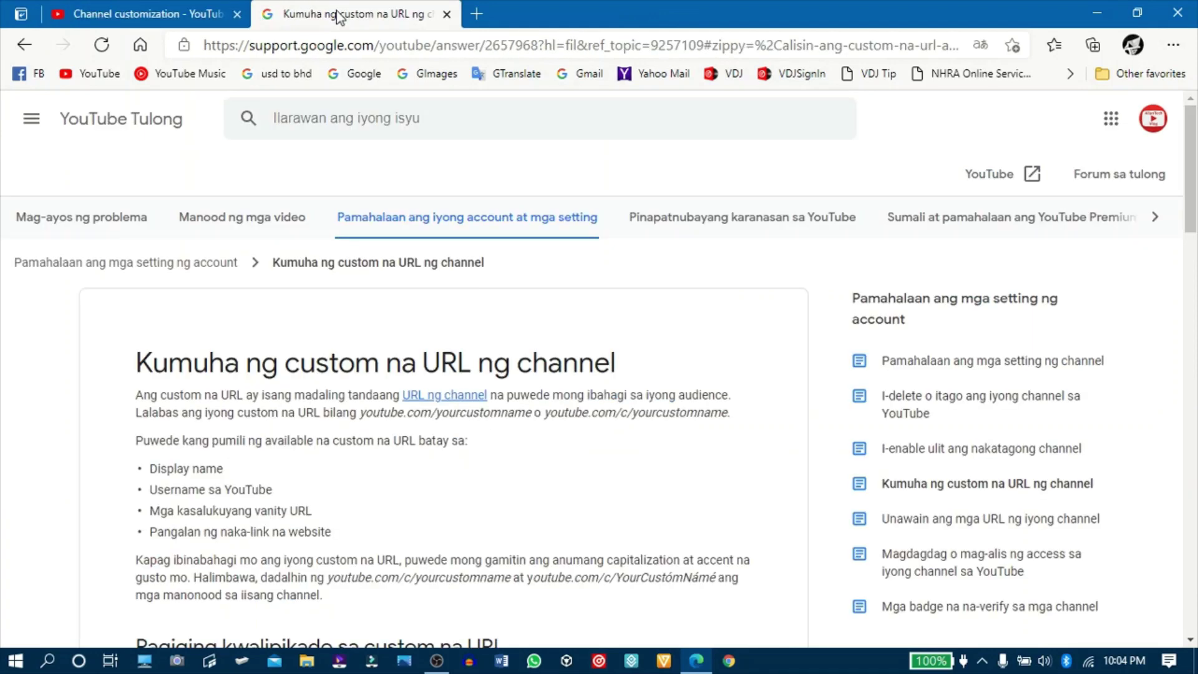
{"action": "scroll", "coordinate": [370, 354], "scroll_direction": "down", "scroll_amount": 6}
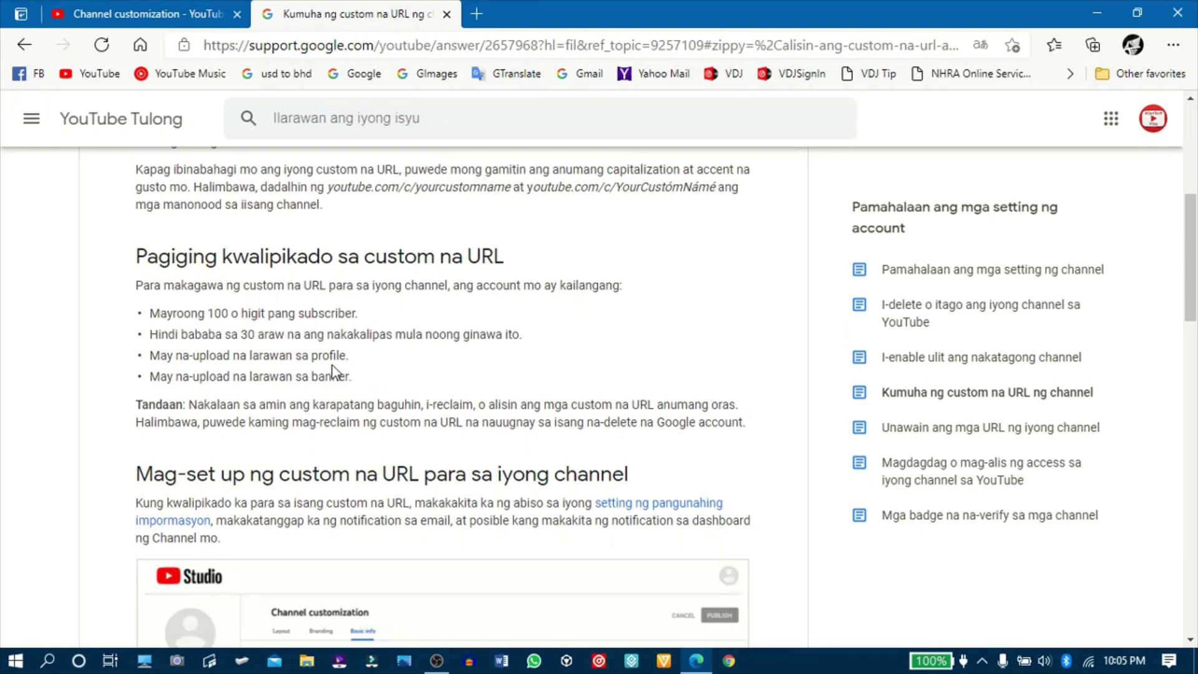
{"action": "left_click", "coordinate": [134, 12]}
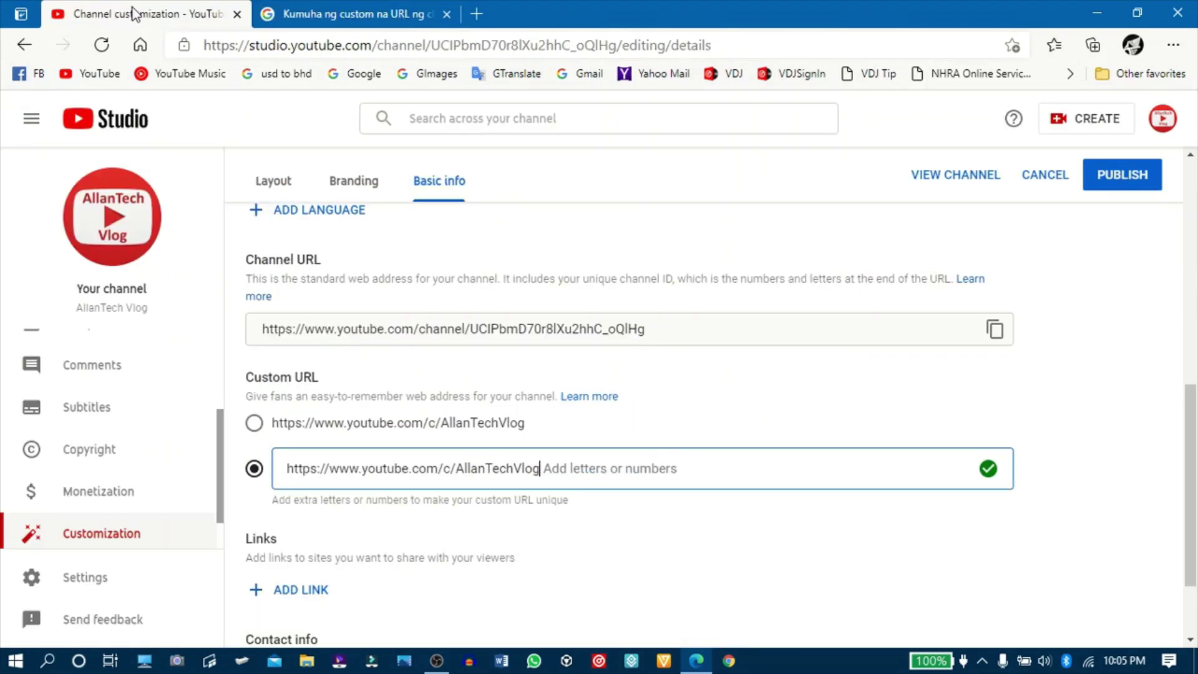
{"action": "scroll", "coordinate": [447, 259], "scroll_direction": "up", "scroll_amount": 3}
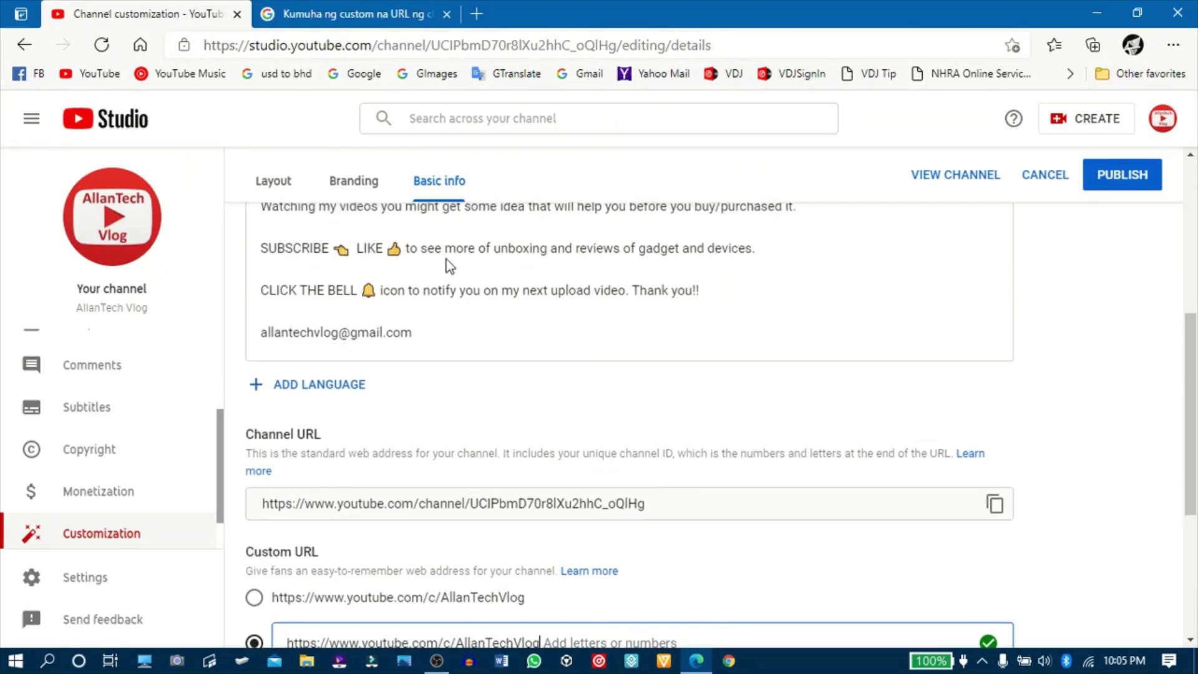
{"action": "scroll", "coordinate": [447, 259], "scroll_direction": "down", "scroll_amount": 3}
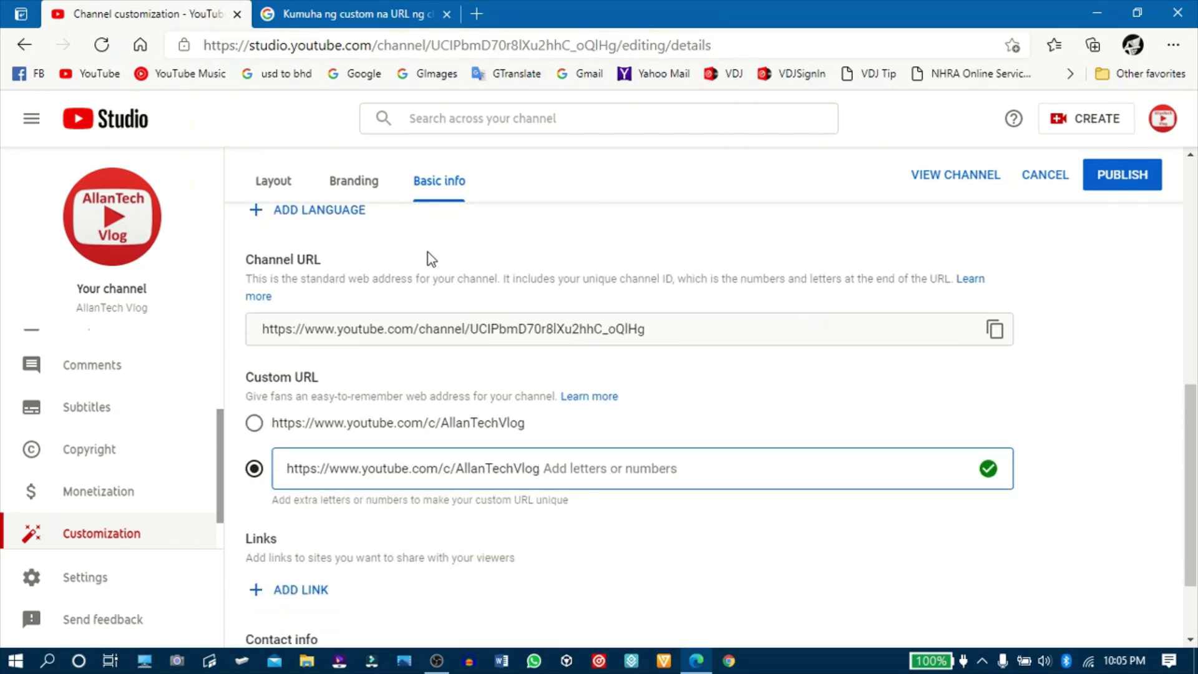
{"action": "left_click", "coordinate": [352, 186]}
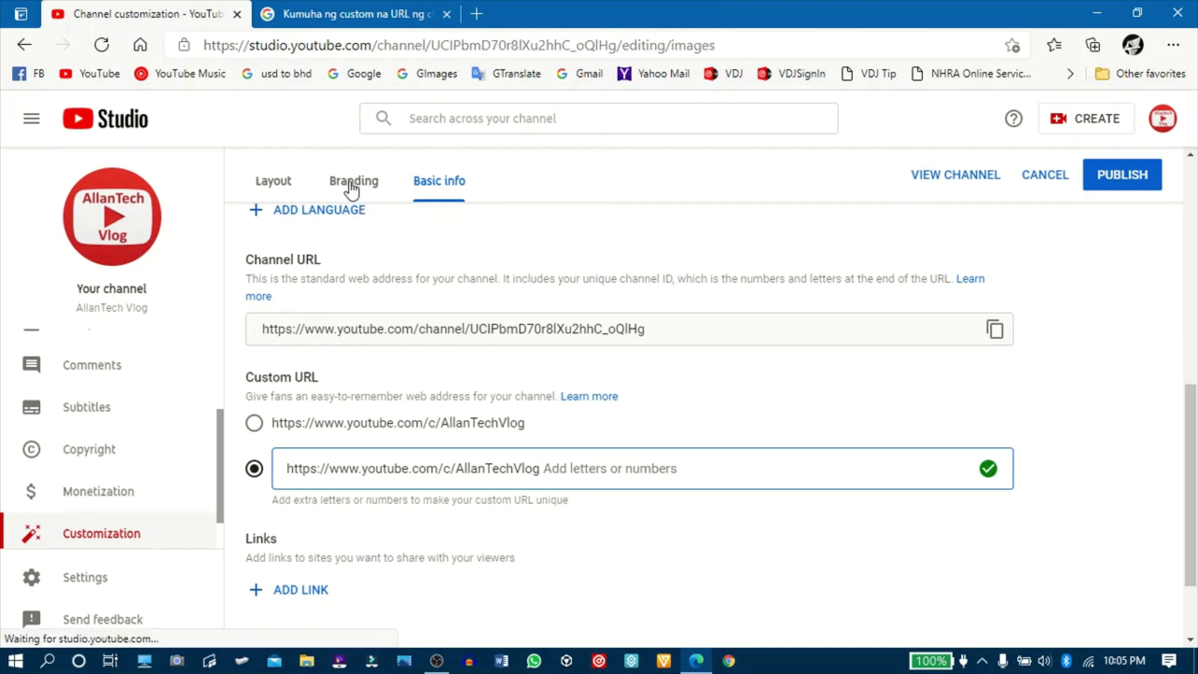
{"action": "scroll", "coordinate": [397, 345], "scroll_direction": "up", "scroll_amount": 3}
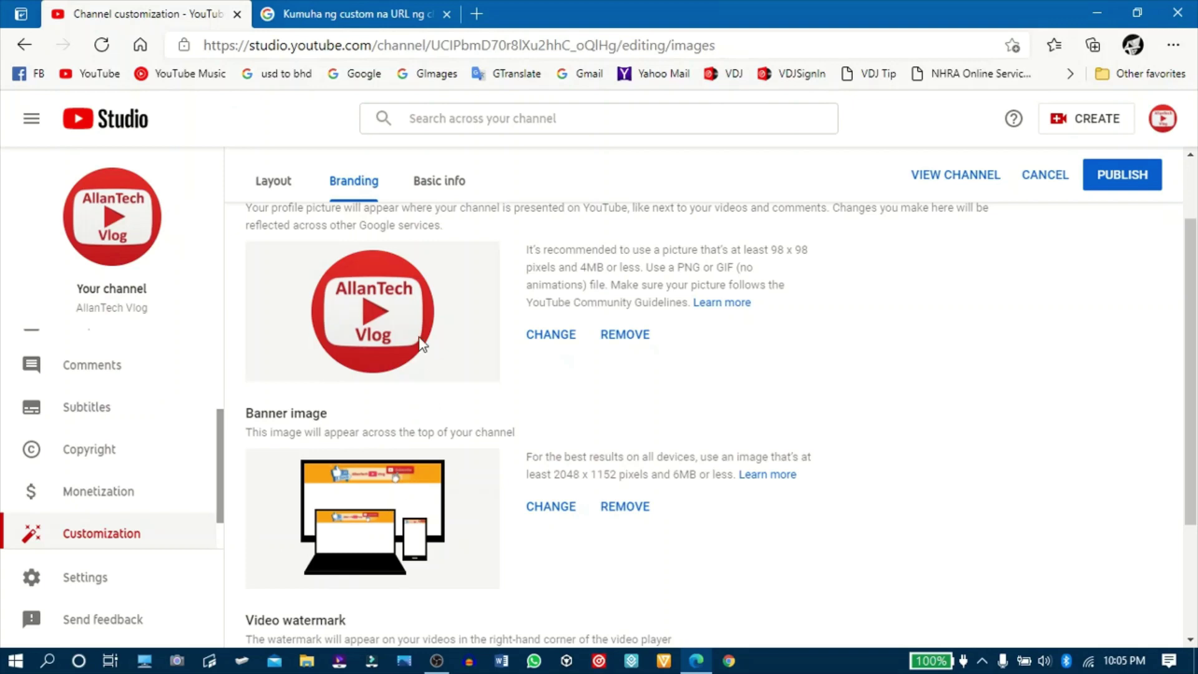
{"action": "scroll", "coordinate": [347, 391], "scroll_direction": "up", "scroll_amount": 2}
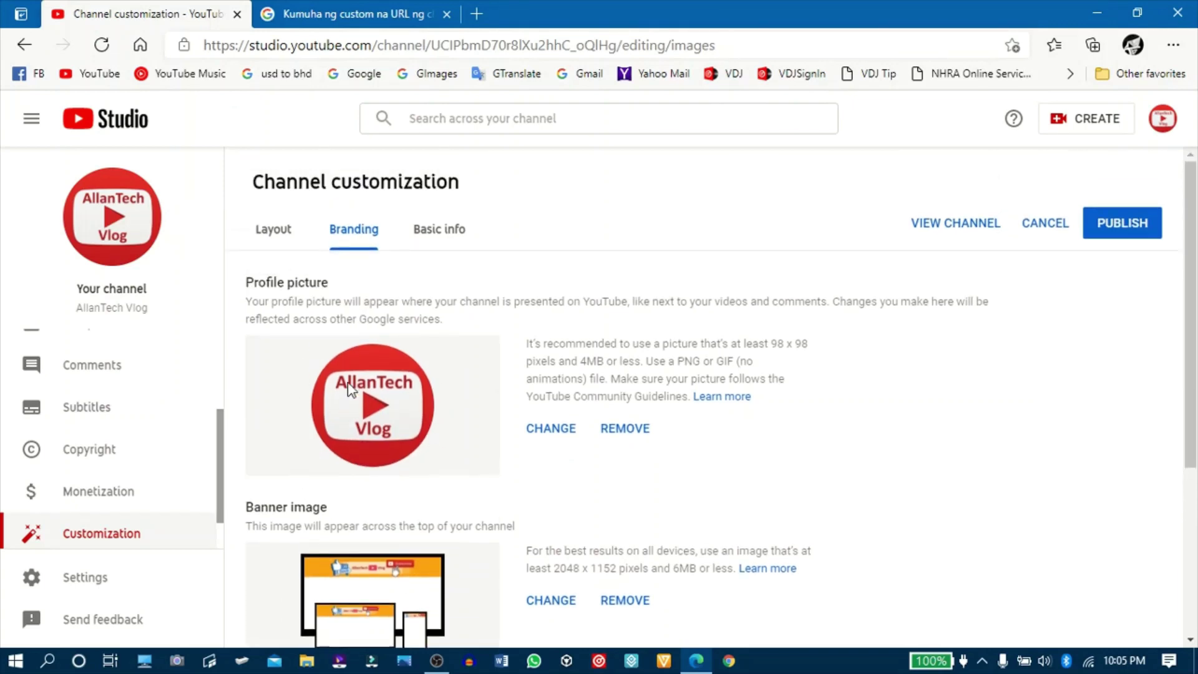
{"action": "scroll", "coordinate": [348, 391], "scroll_direction": "down", "scroll_amount": 4}
{"action": "scroll", "coordinate": [347, 390], "scroll_direction": "up", "scroll_amount": 4}
{"action": "scroll", "coordinate": [349, 390], "scroll_direction": "down", "scroll_amount": 4}
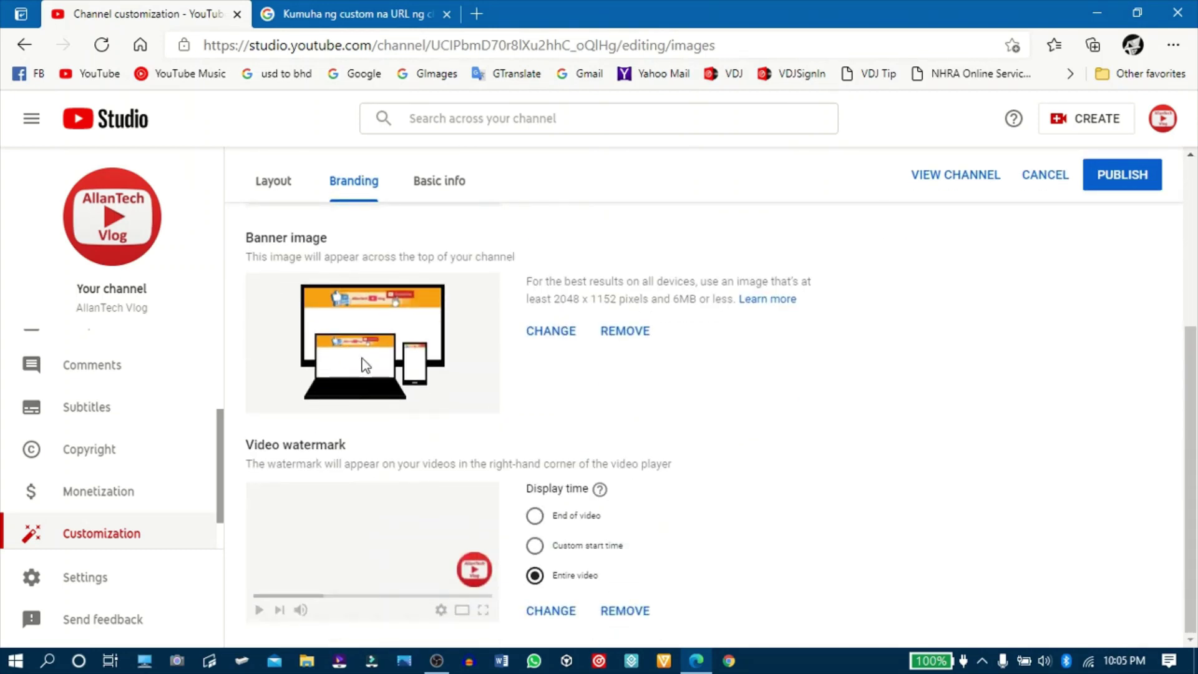
{"action": "left_click", "coordinate": [438, 182]}
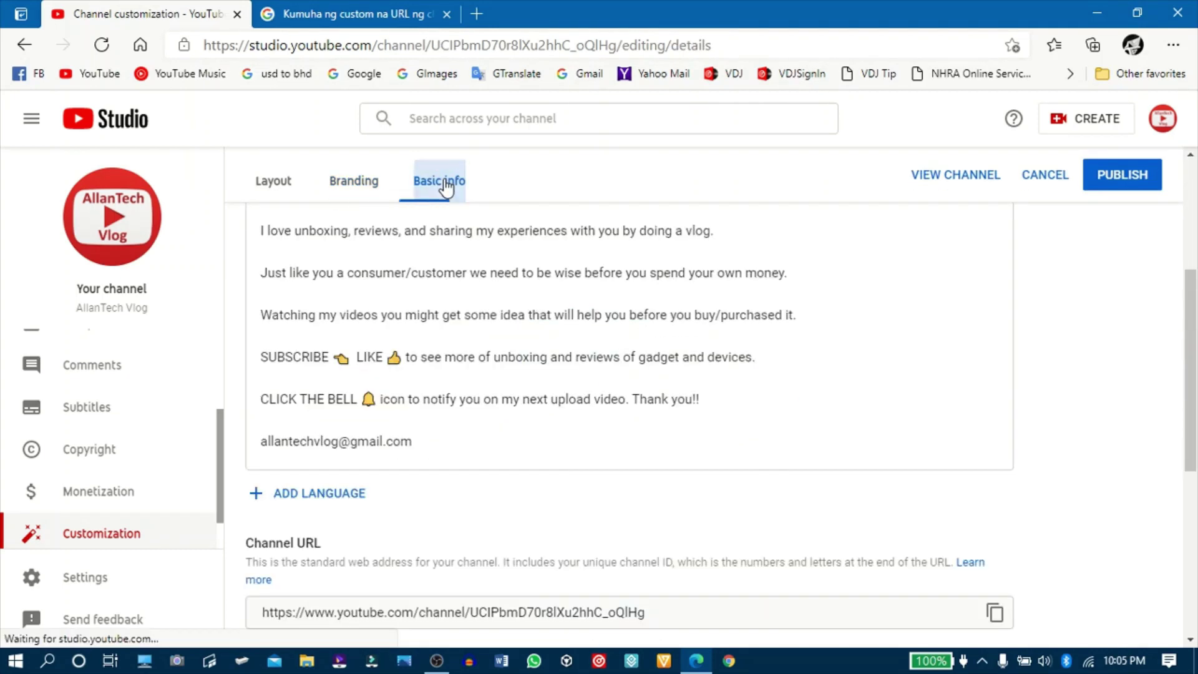
{"action": "scroll", "coordinate": [549, 224], "scroll_direction": "down", "scroll_amount": 3}
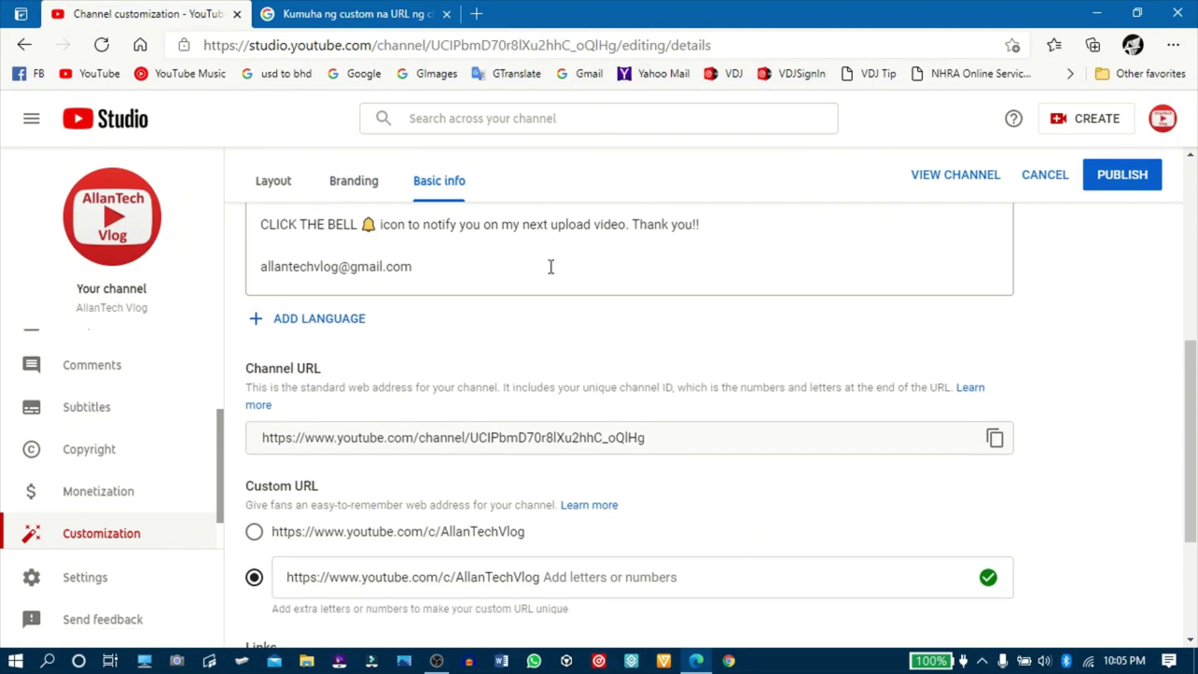
{"action": "scroll", "coordinate": [549, 373], "scroll_direction": "down", "scroll_amount": 3}
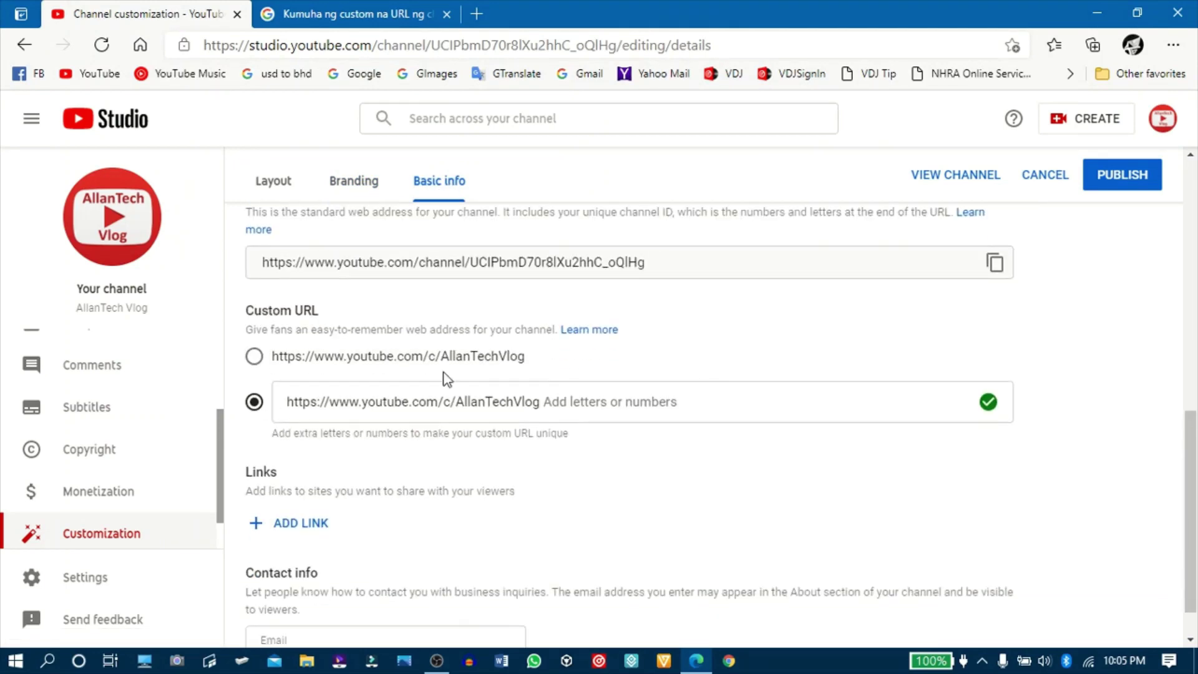
{"action": "left_click", "coordinate": [254, 357]}
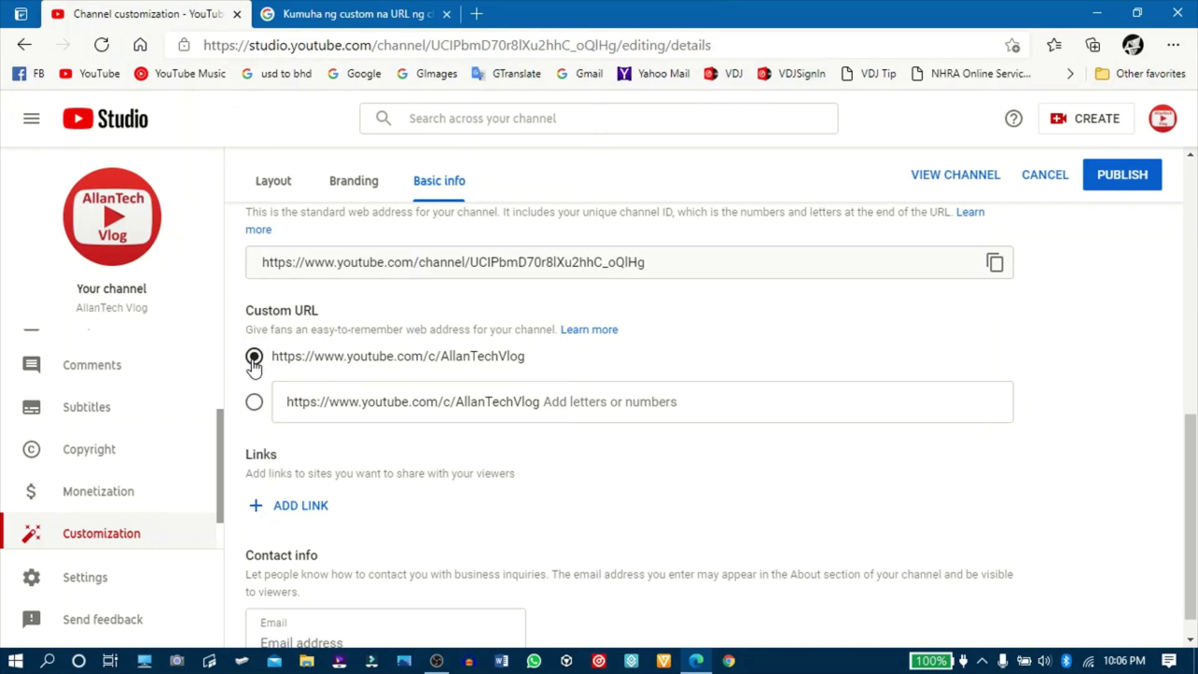
{"action": "left_click_drag", "start_coordinate": [337, 357], "coordinate": [345, 356]}
{"action": "left_click", "coordinate": [522, 355]}
{"action": "left_click", "coordinate": [1138, 180]}
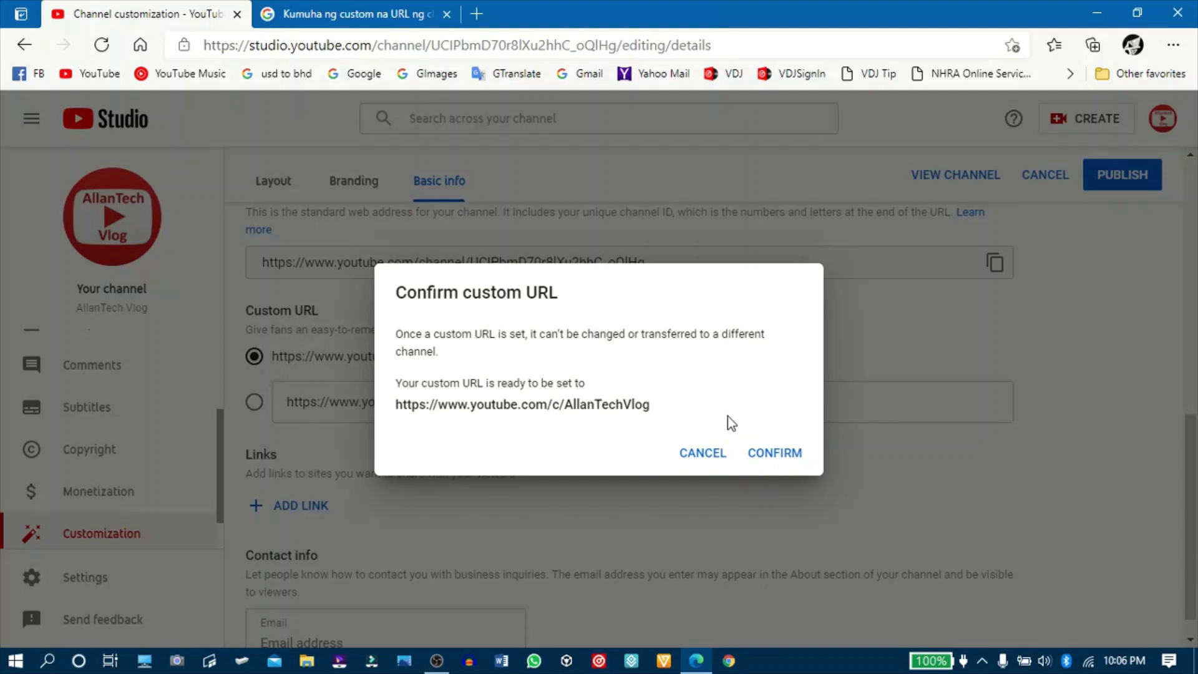
{"action": "left_click", "coordinate": [773, 451]}
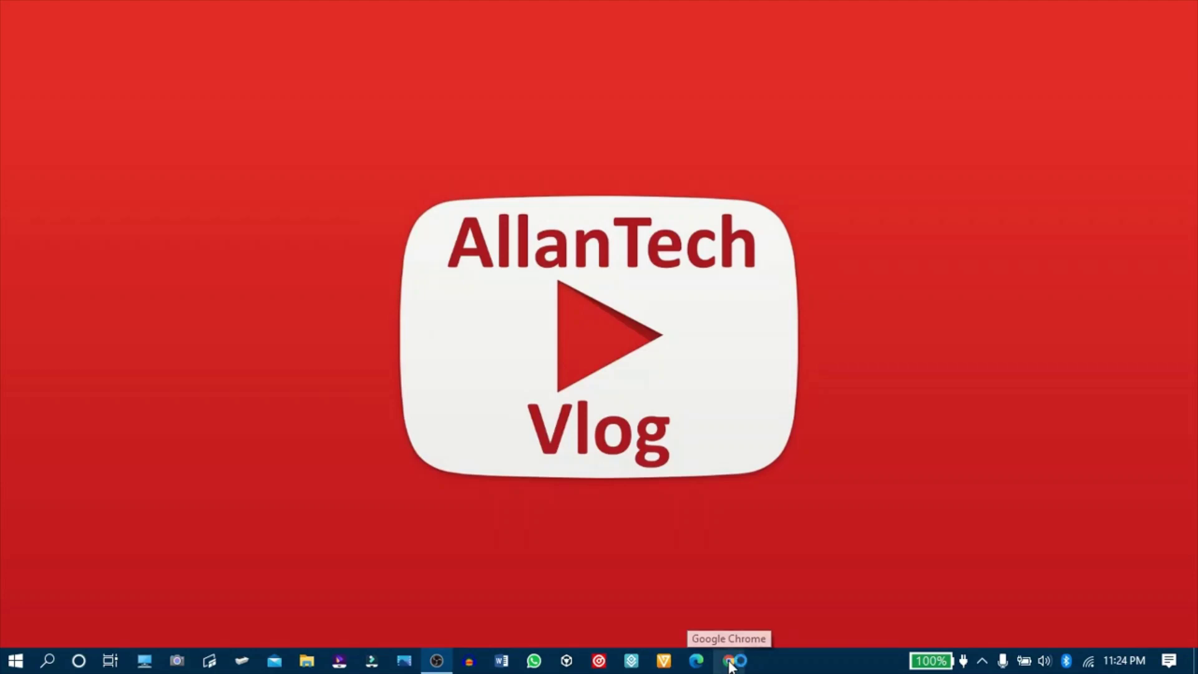
{"action": "left_click", "coordinate": [730, 663]}
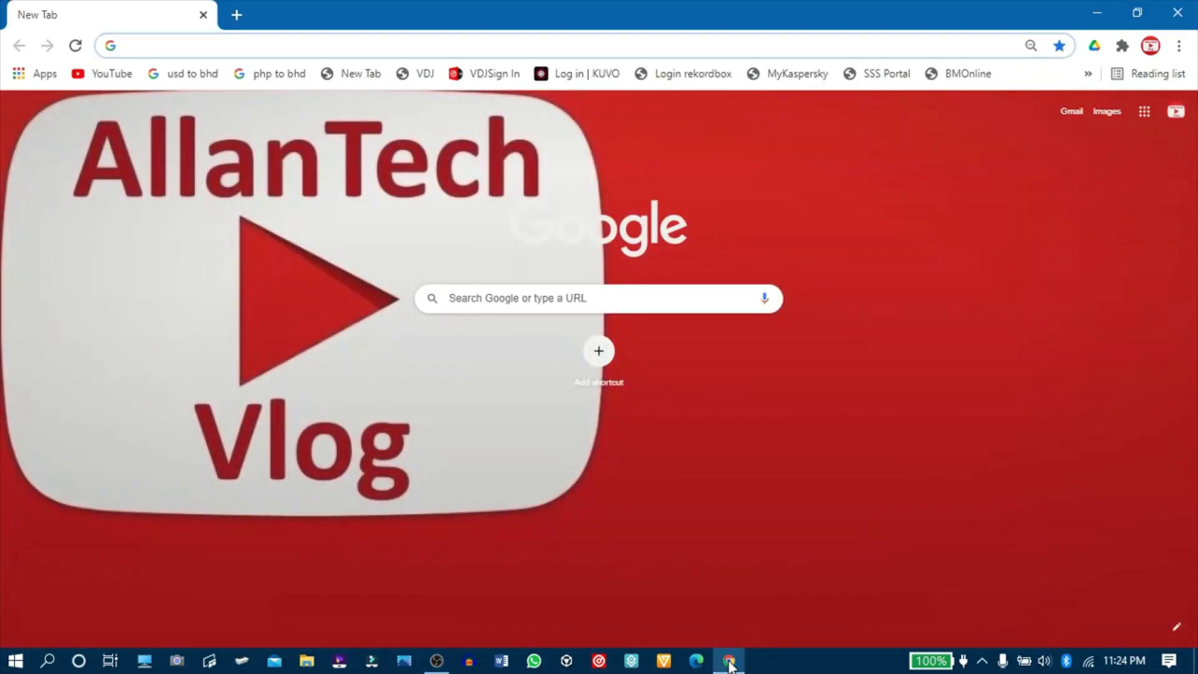
{"action": "left_click", "coordinate": [554, 300]}
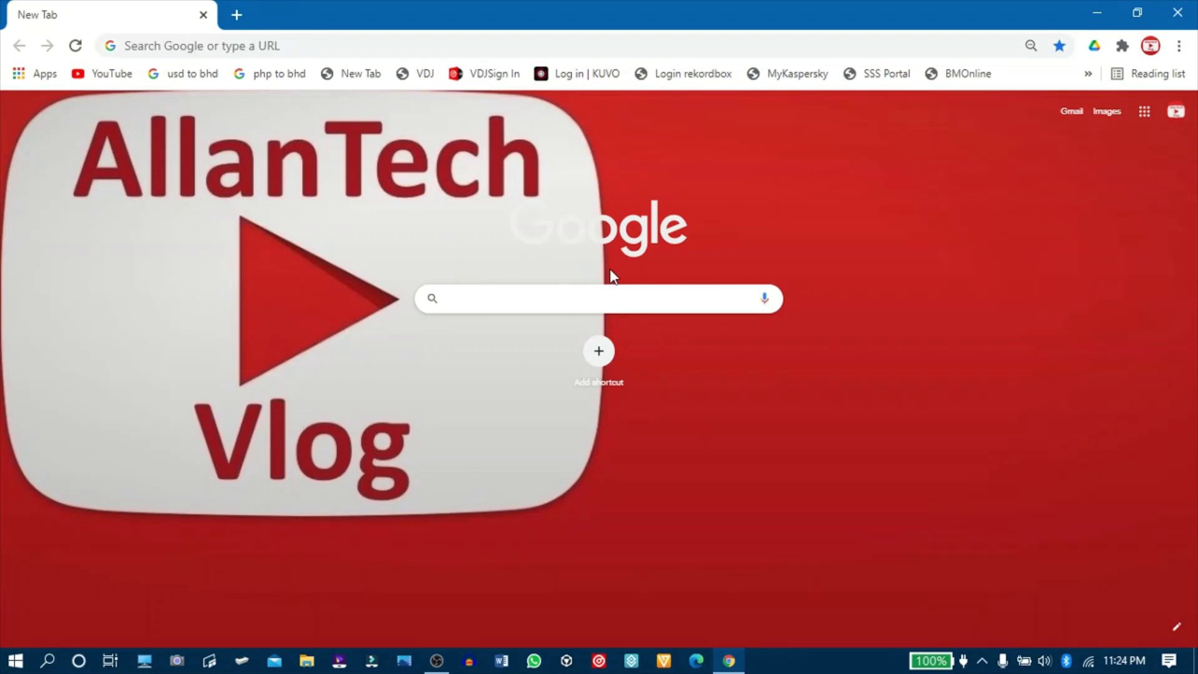
{"action": "type", "text": "h"}
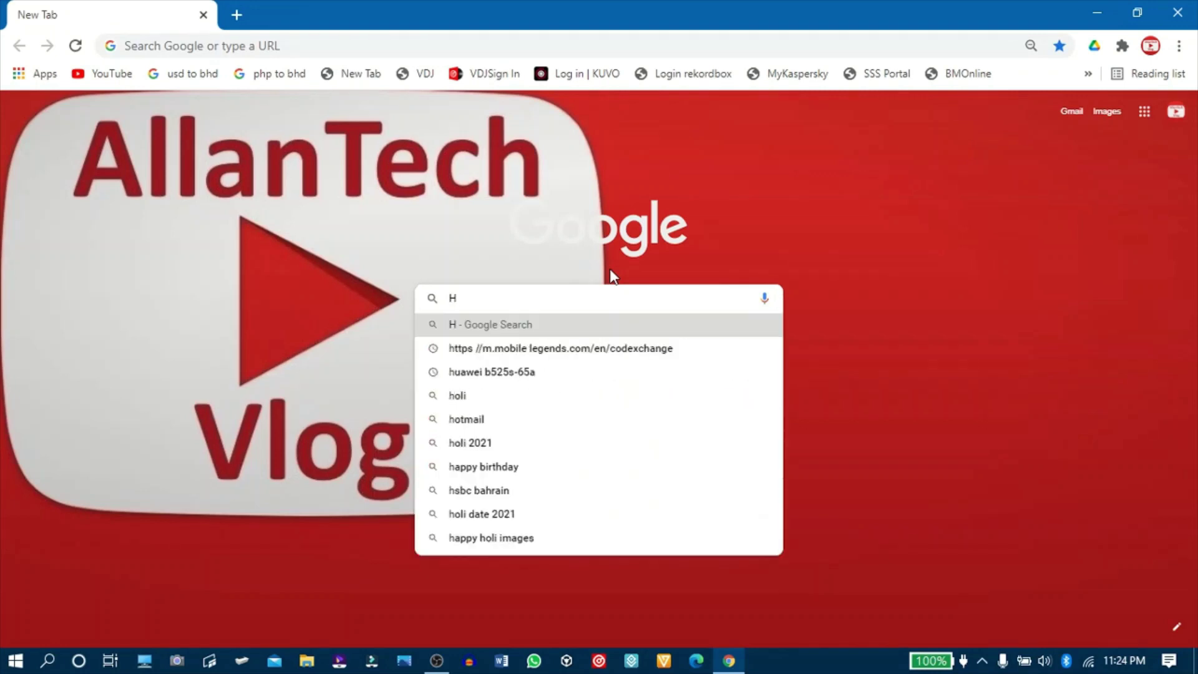
{"action": "key", "text": "BackSpace"}
{"action": "key", "text": "Caps_Lock"}
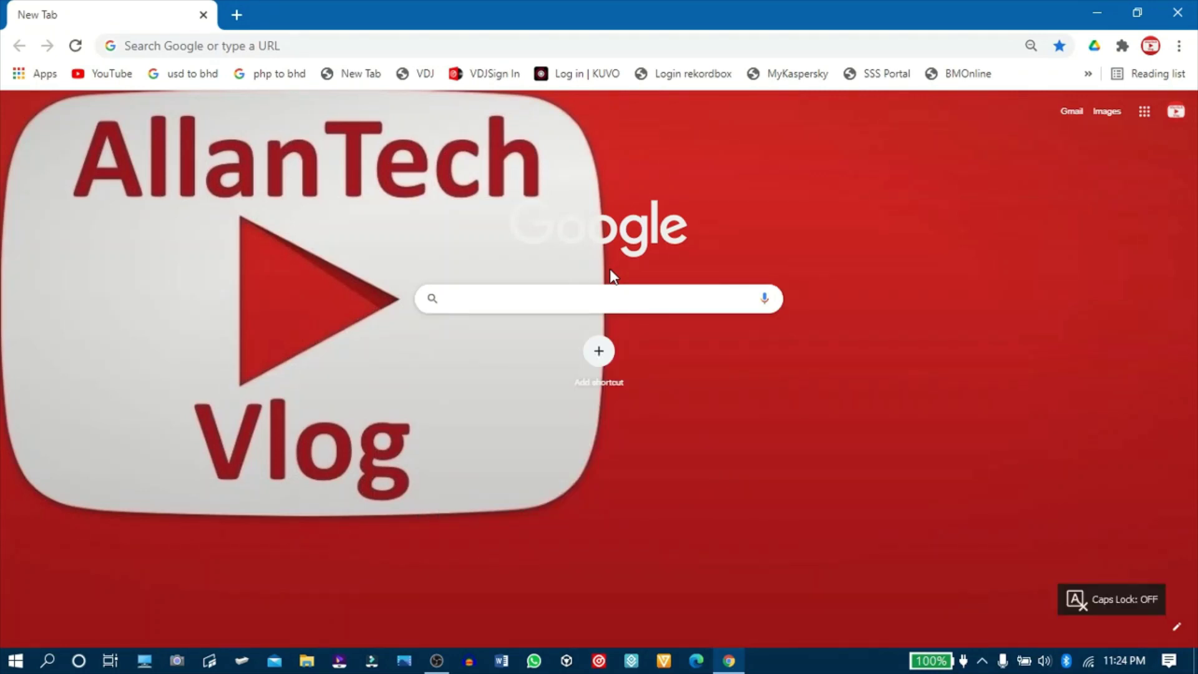
{"action": "type", "text": "htt"}
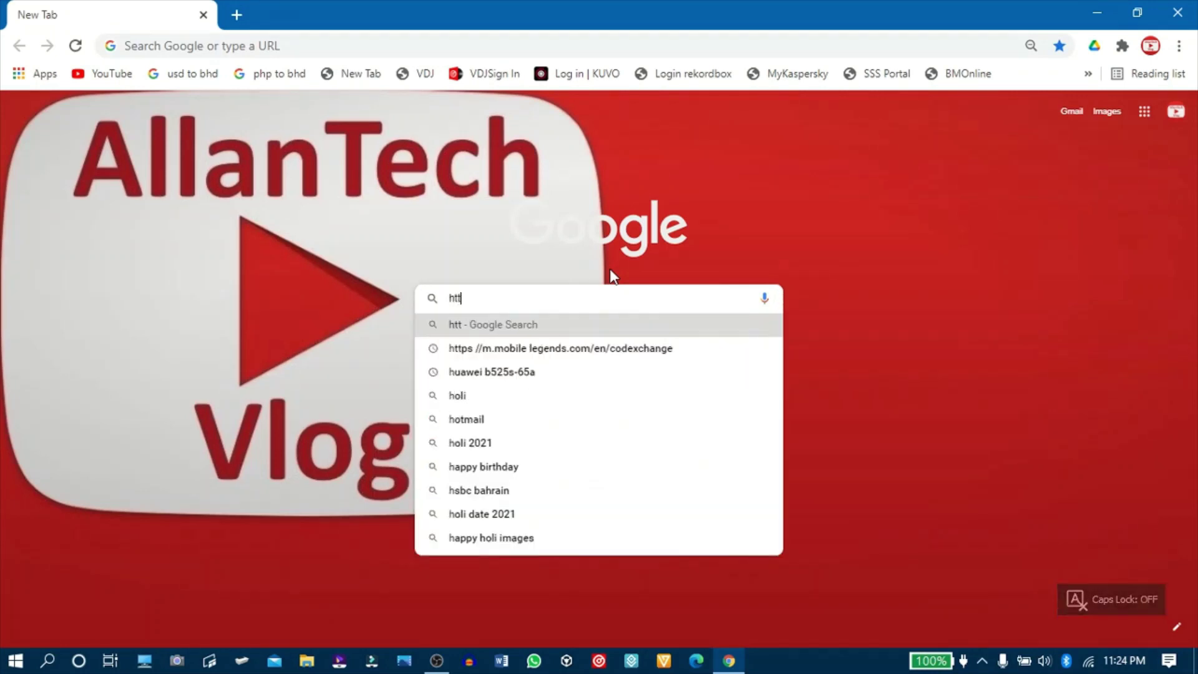
{"action": "type", "text": "ps"}
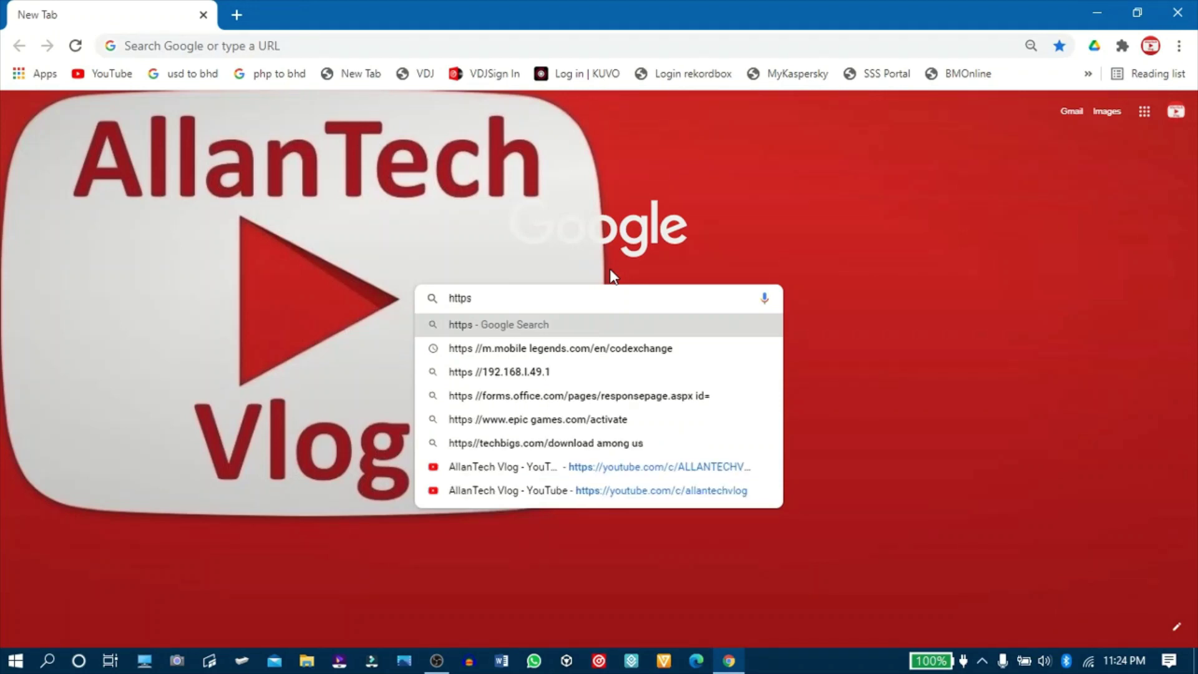
{"action": "type", "text": "://"}
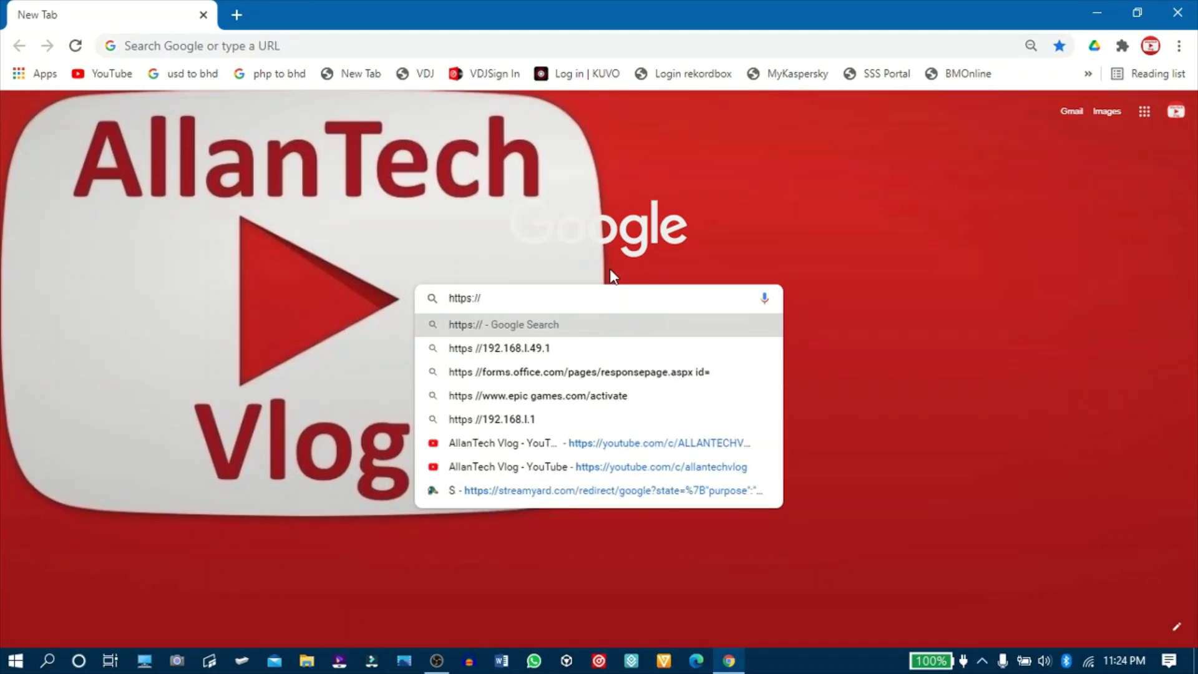
{"action": "type", "text": "www"}
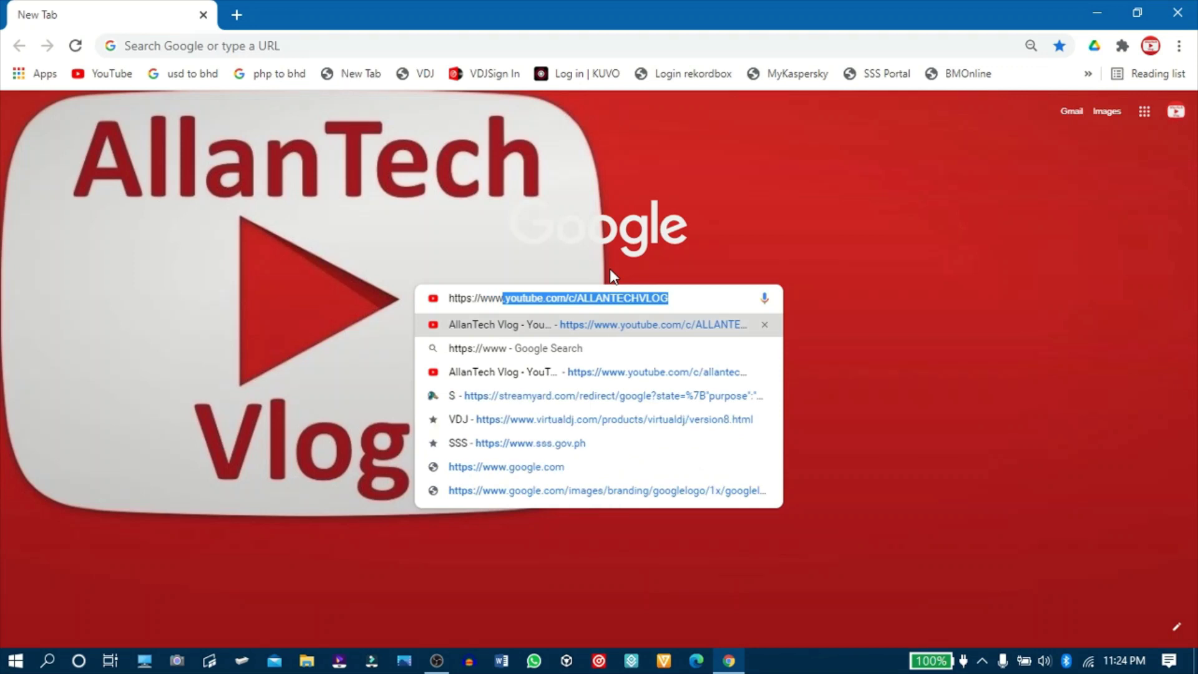
{"action": "type", "text": "."}
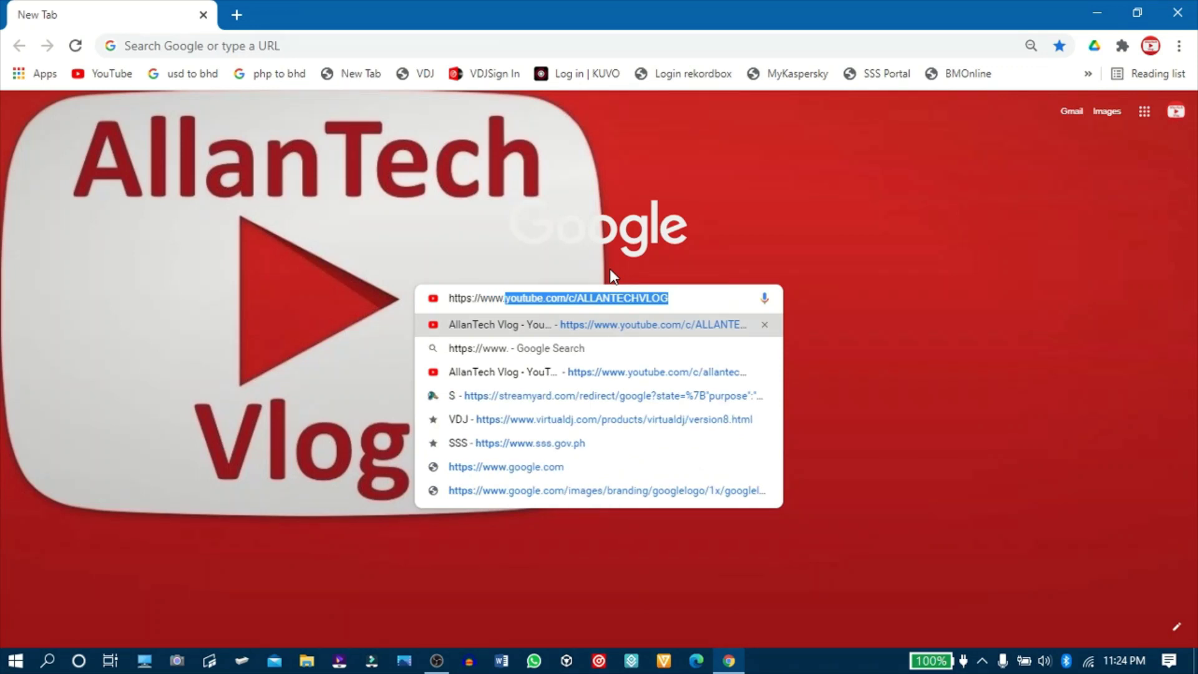
{"action": "type", "text": "youtu"}
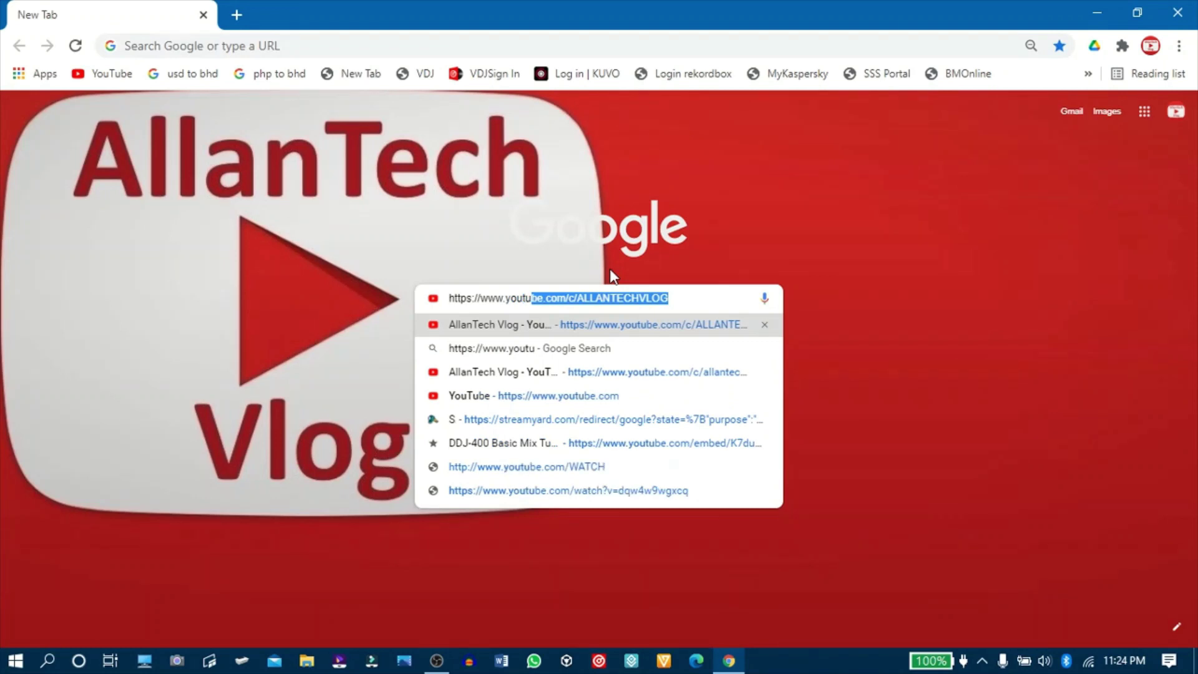
{"action": "type", "text": "be.co"}
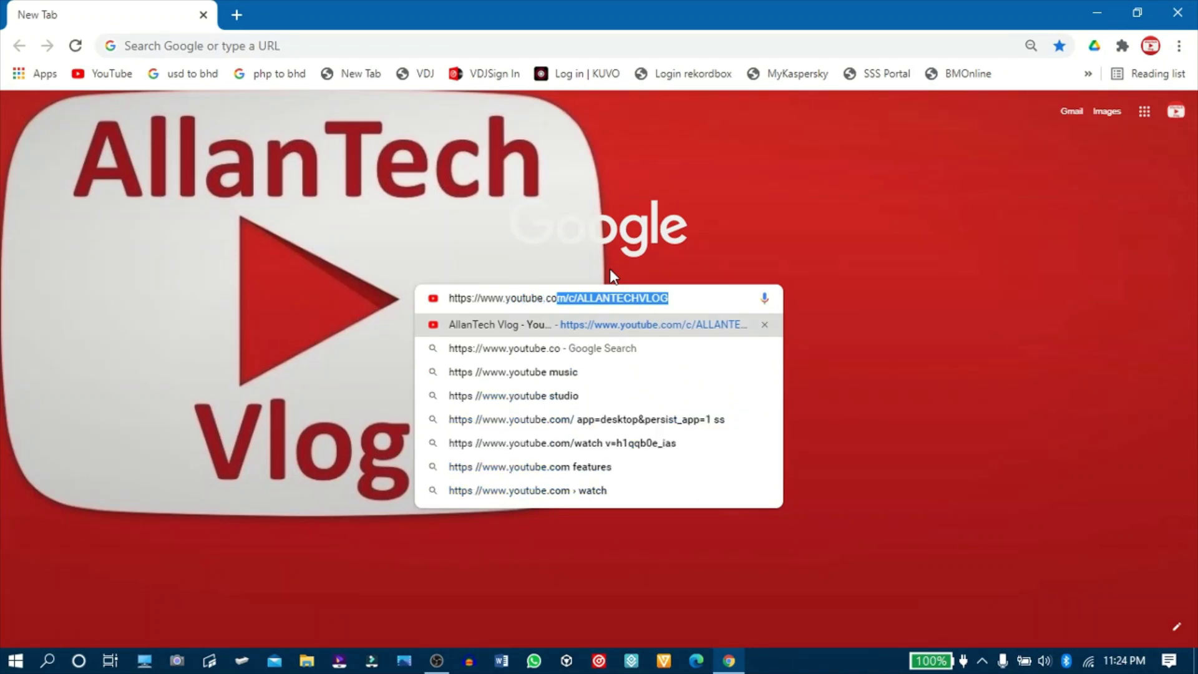
{"action": "type", "text": "m/c/"}
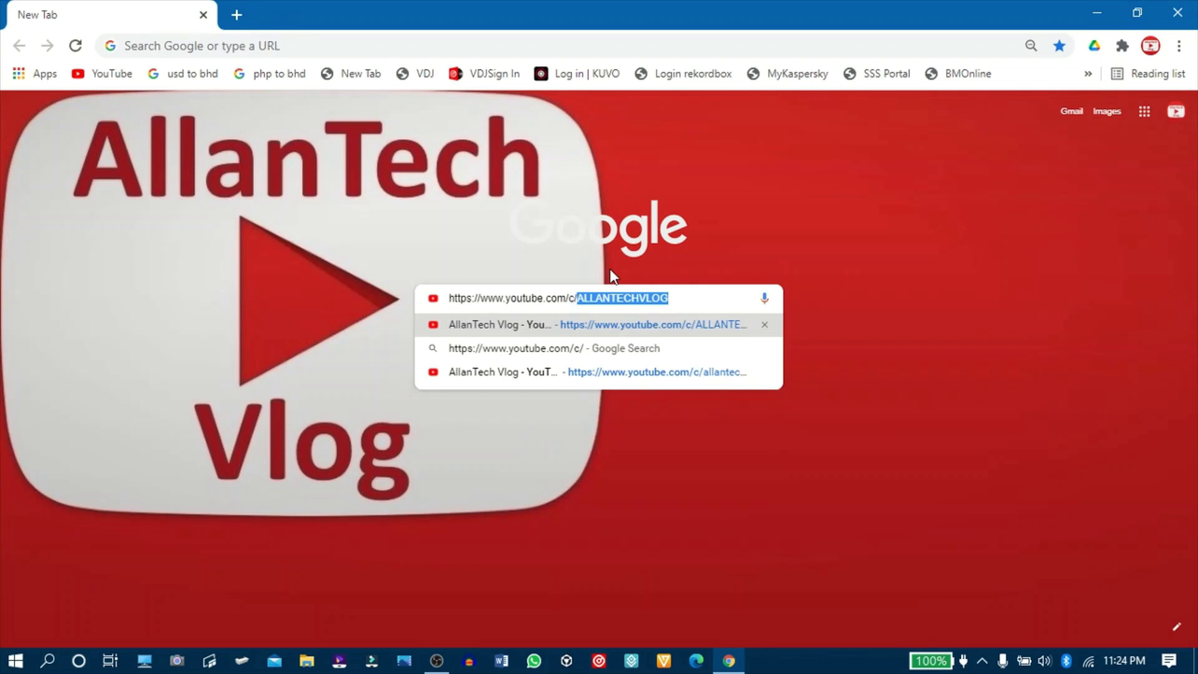
{"action": "type", "text": "alla"}
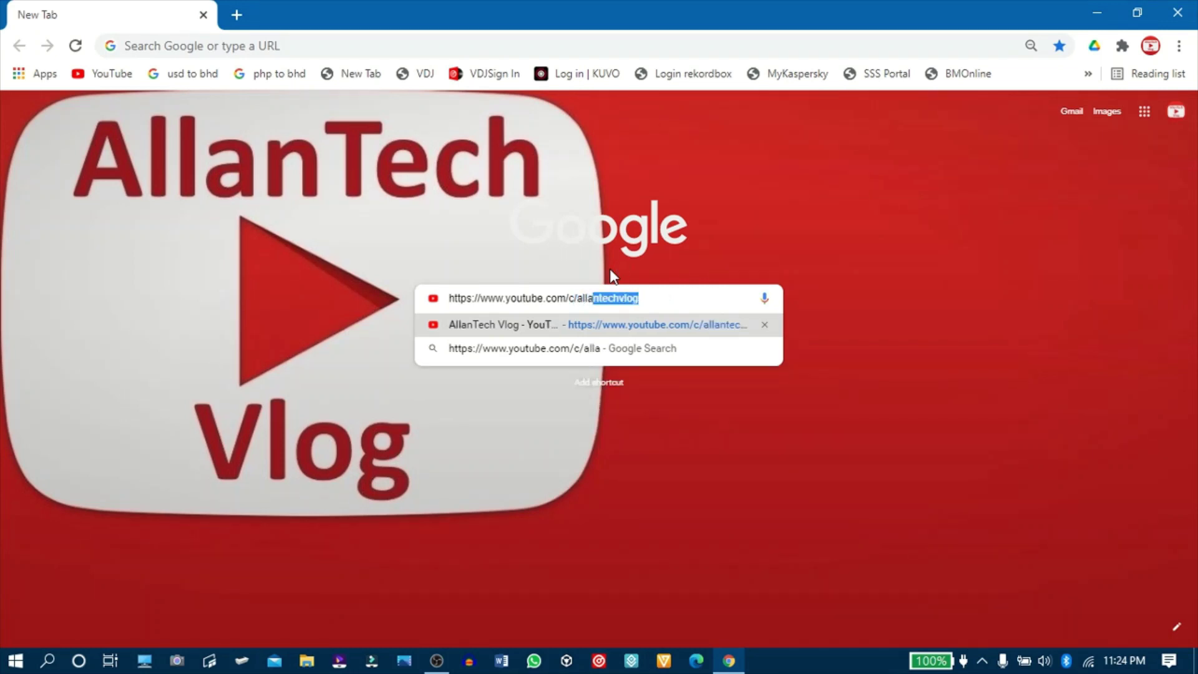
{"action": "type", "text": "nte"}
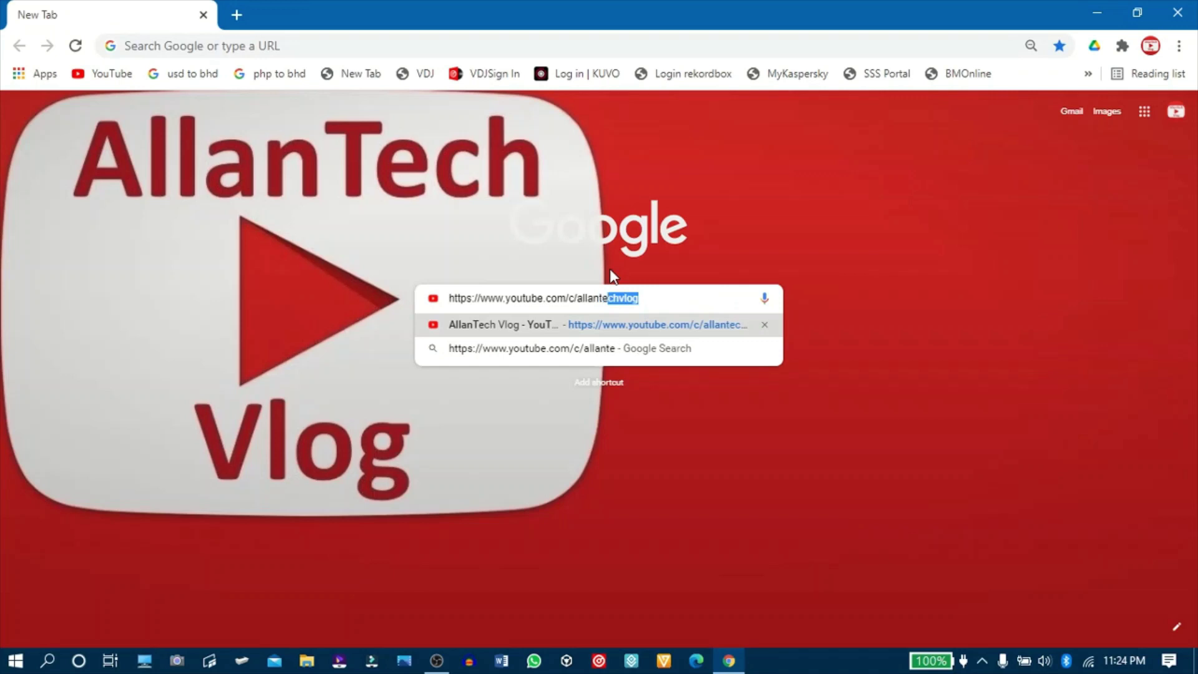
{"action": "type", "text": "chvlog"}
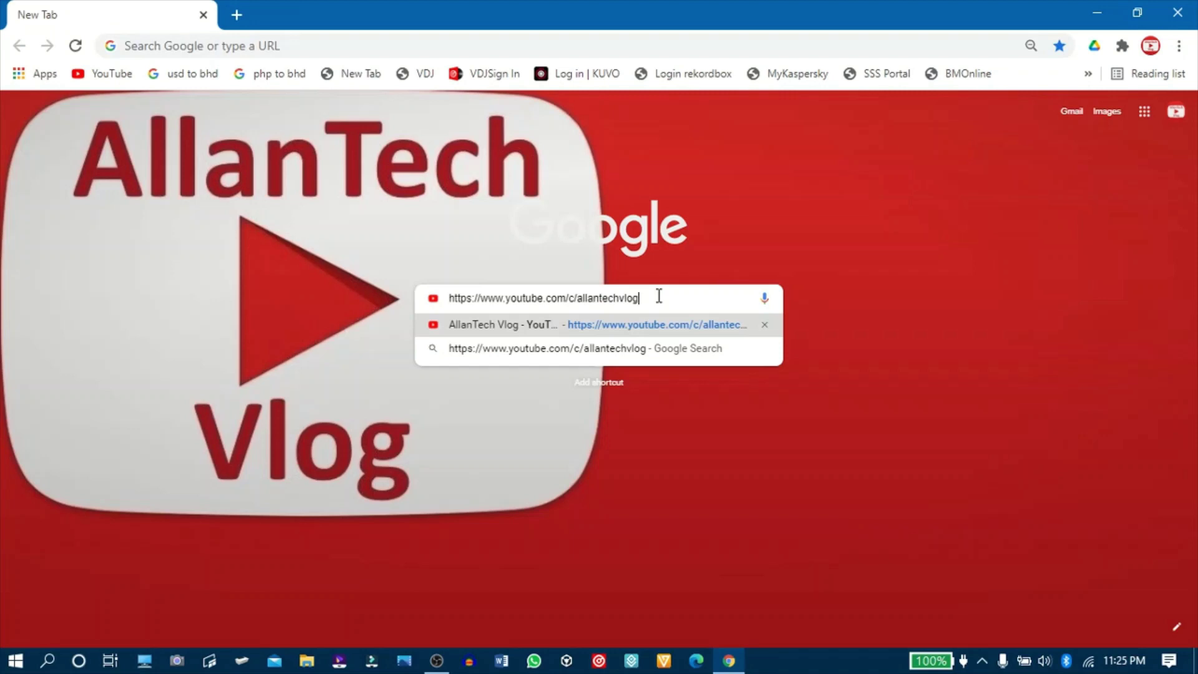
{"action": "key", "text": "Return"}
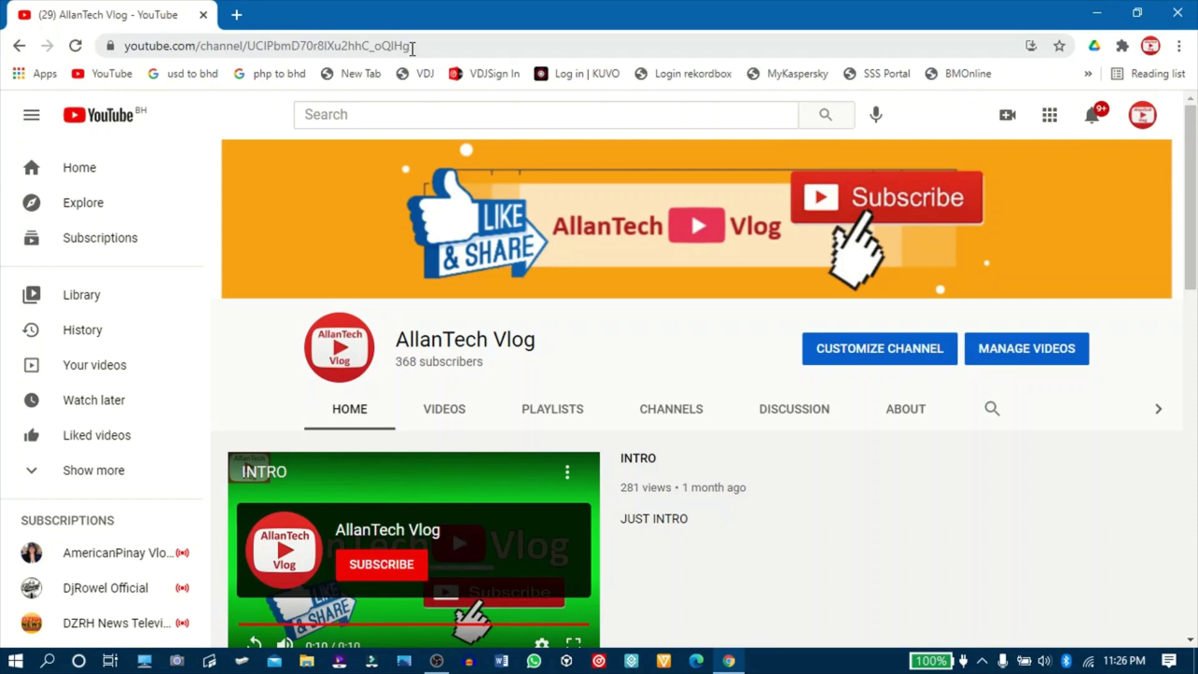
{"action": "left_click", "coordinate": [19, 47]}
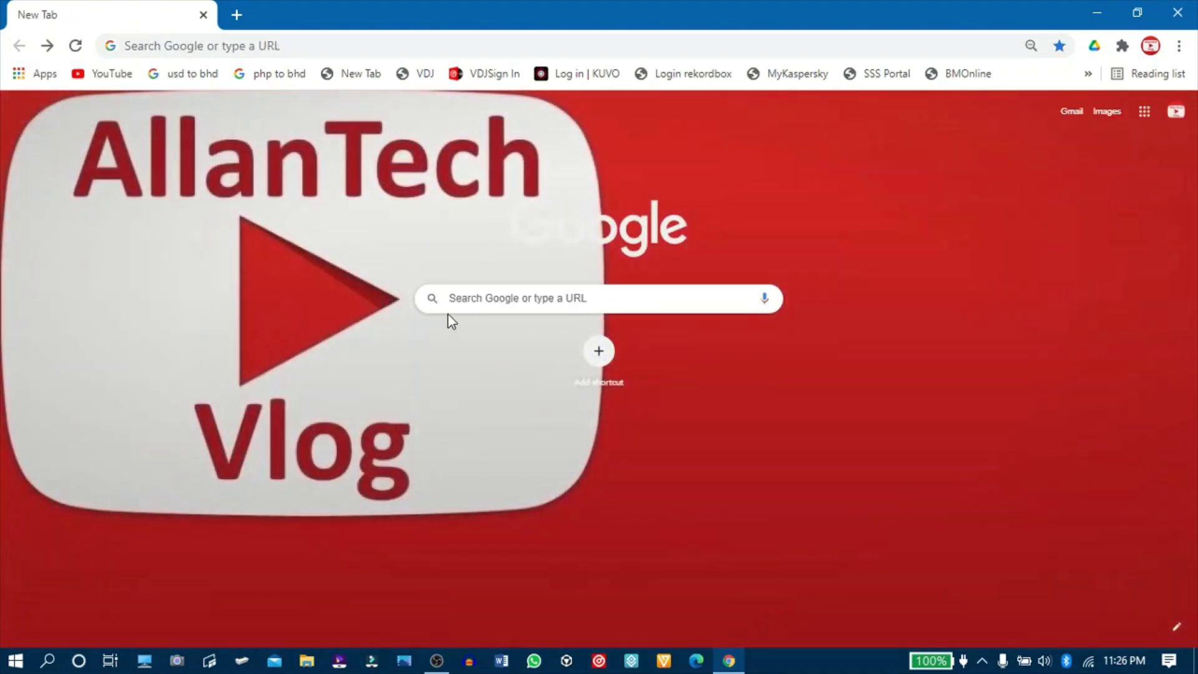
{"action": "left_click", "coordinate": [469, 302]}
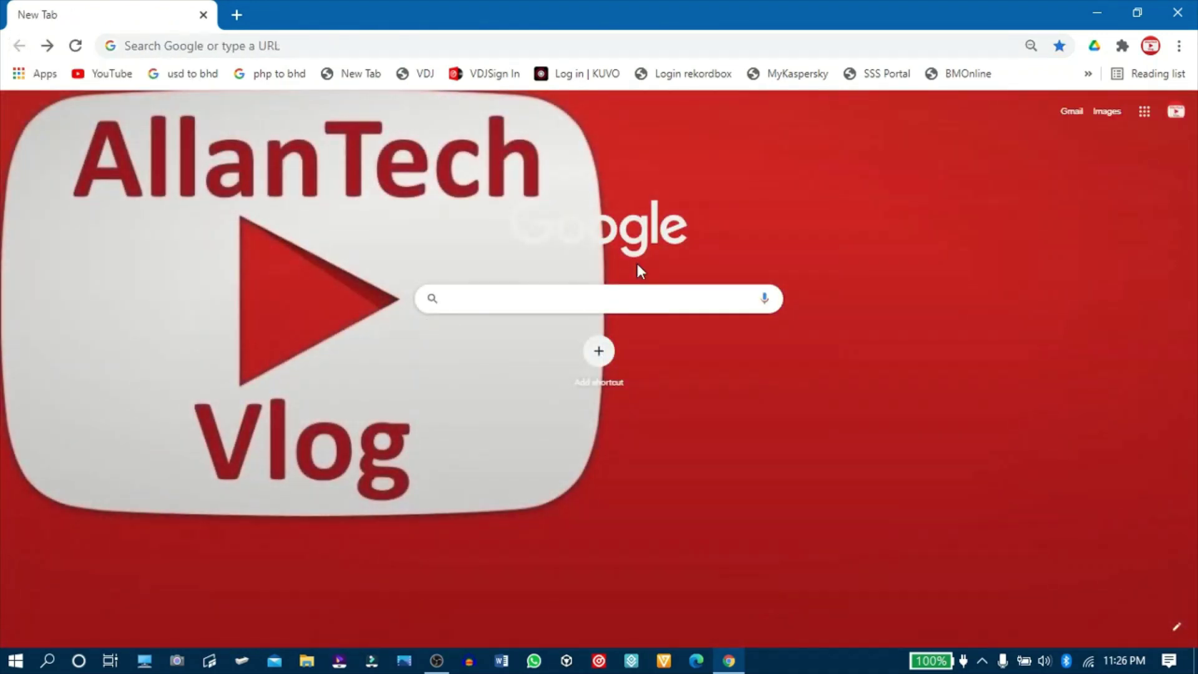
{"action": "type", "text": "http"}
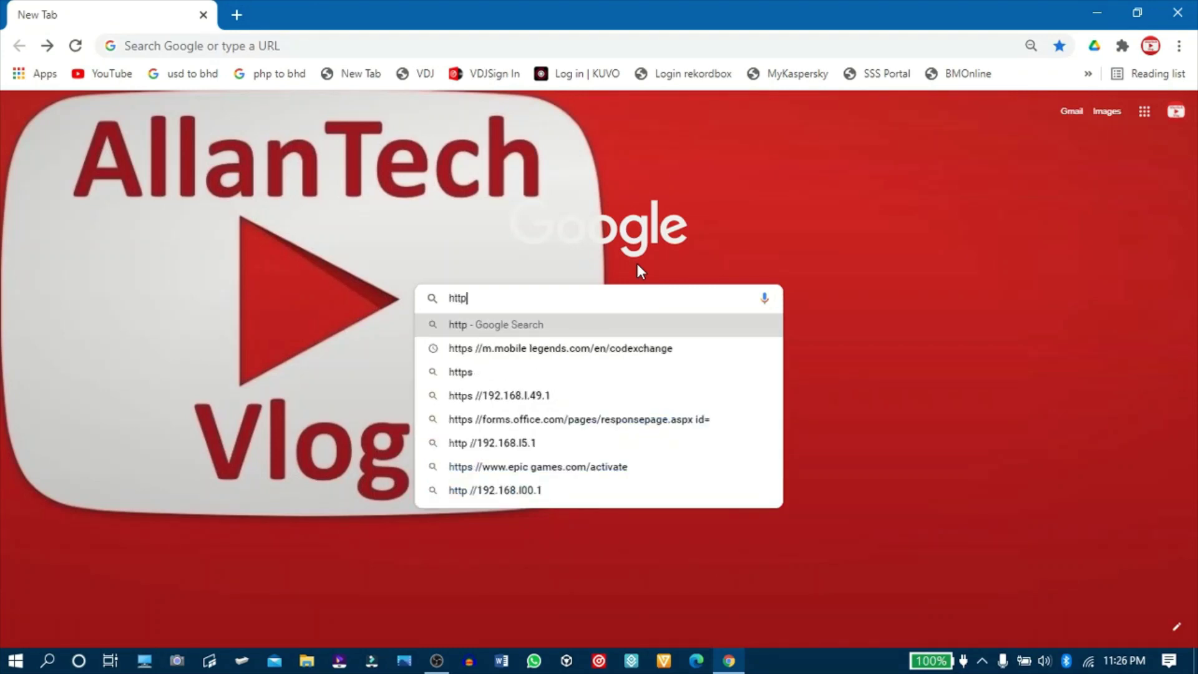
{"action": "type", "text": "s://"}
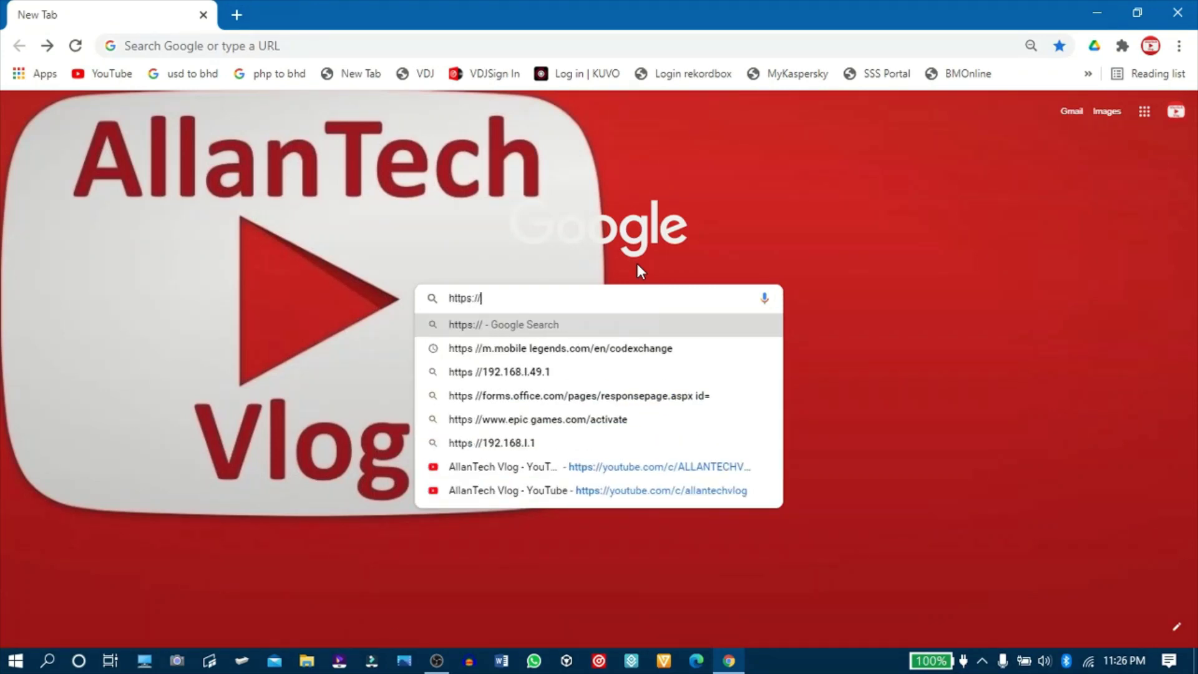
{"action": "type", "text": "ww"}
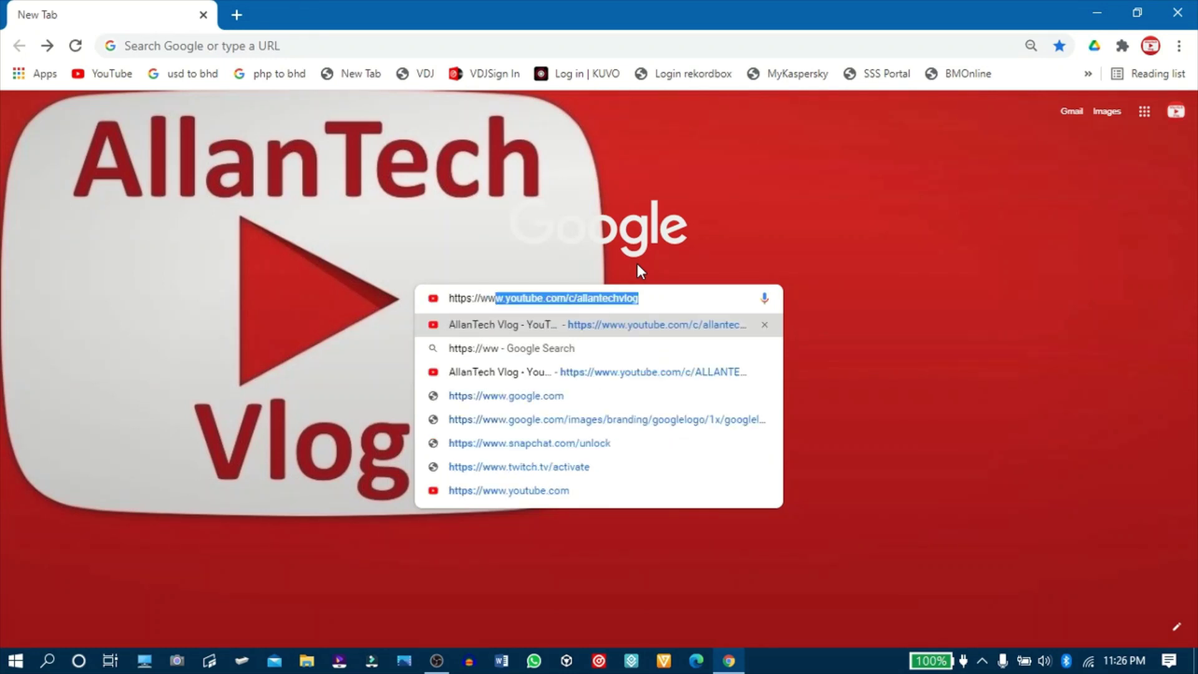
{"action": "left_click", "coordinate": [644, 300]}
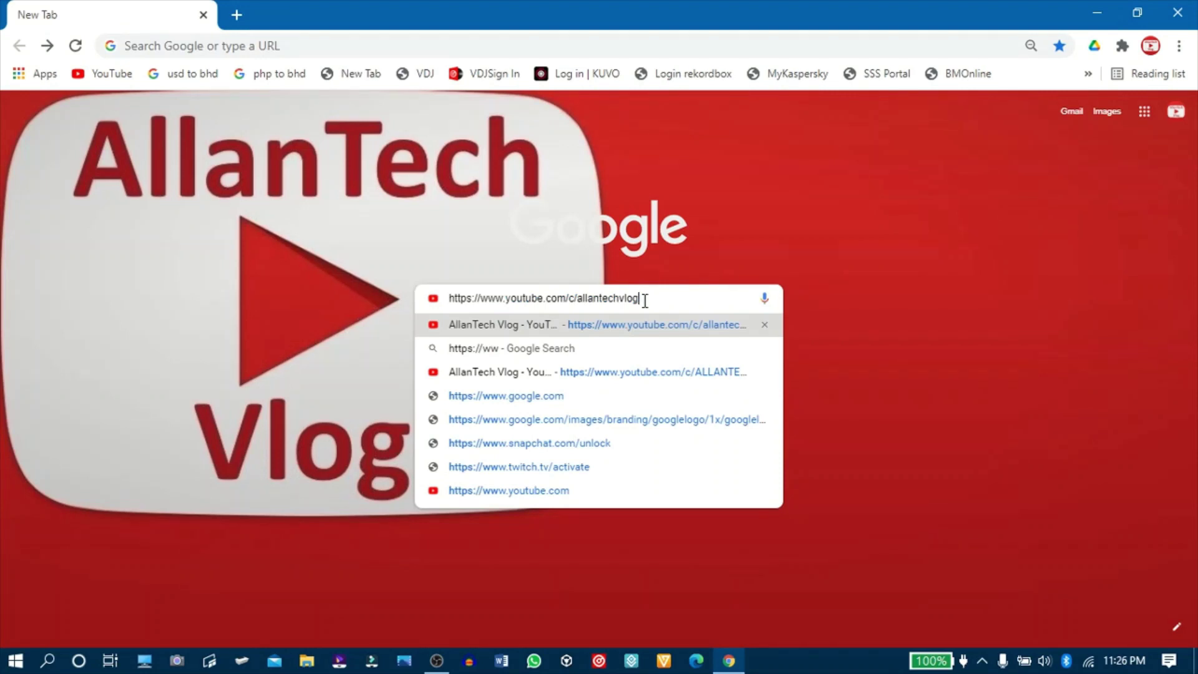
{"action": "key", "text": "BackSpace"}
{"action": "key", "text": "BackSpace"}
{"action": "key", "text": "BackSpace"}
{"action": "key", "text": "BackSpace"}
{"action": "key", "text": "BackSpace"}
{"action": "key", "text": "BackSpace"}
{"action": "key", "text": "BackSpace"}
{"action": "key", "text": "BackSpace"}
{"action": "key", "text": "BackSpace"}
{"action": "key", "text": "BackSpace"}
{"action": "key", "text": "BackSpace"}
{"action": "key", "text": "BackSpace"}
{"action": "key", "text": "BackSpace"}
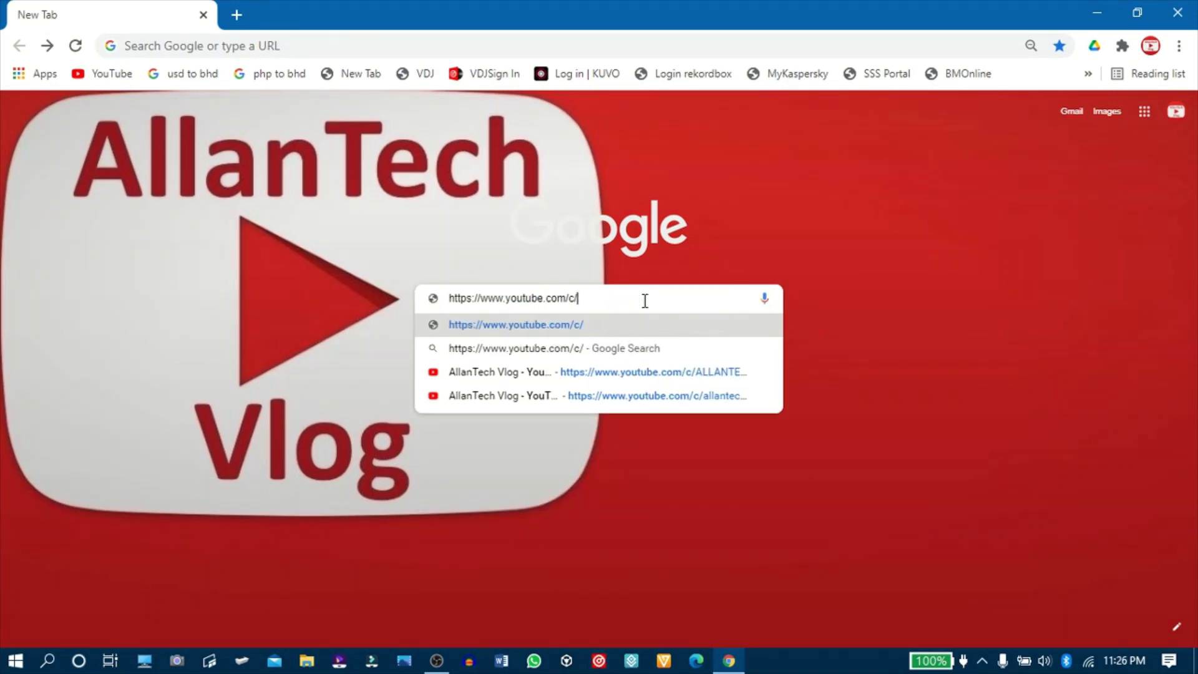
{"action": "key", "text": "Caps_Lock"}
{"action": "type", "text": "ALLANTECH"}
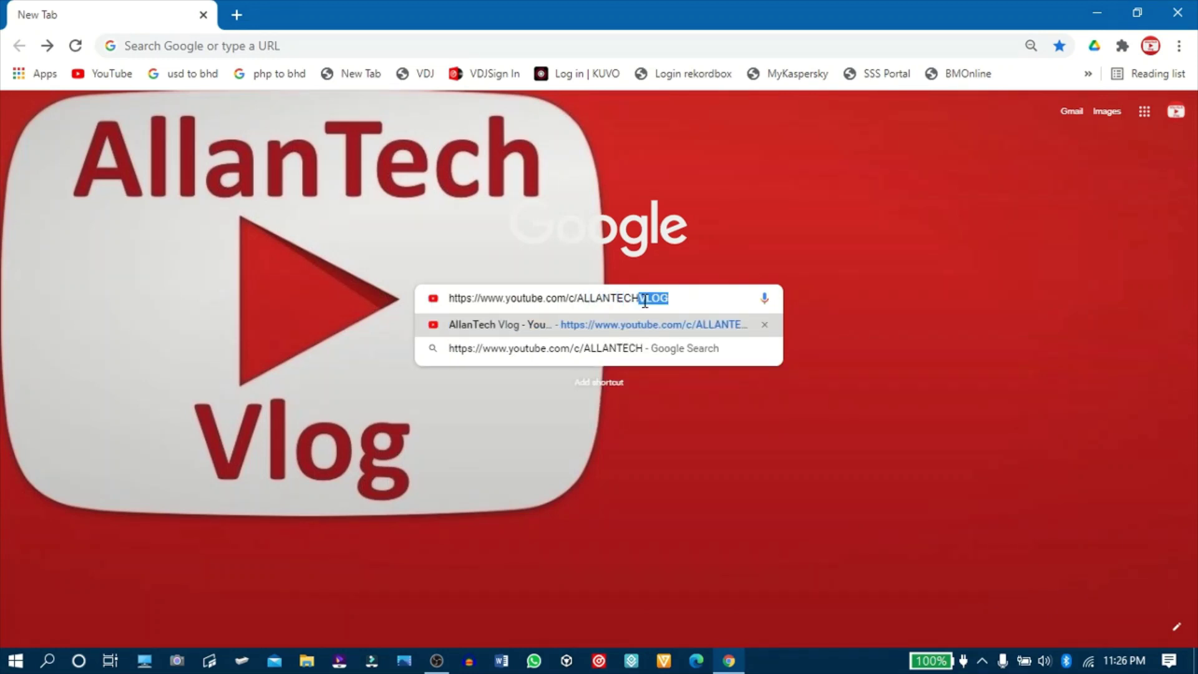
{"action": "type", "text": "VLOG"}
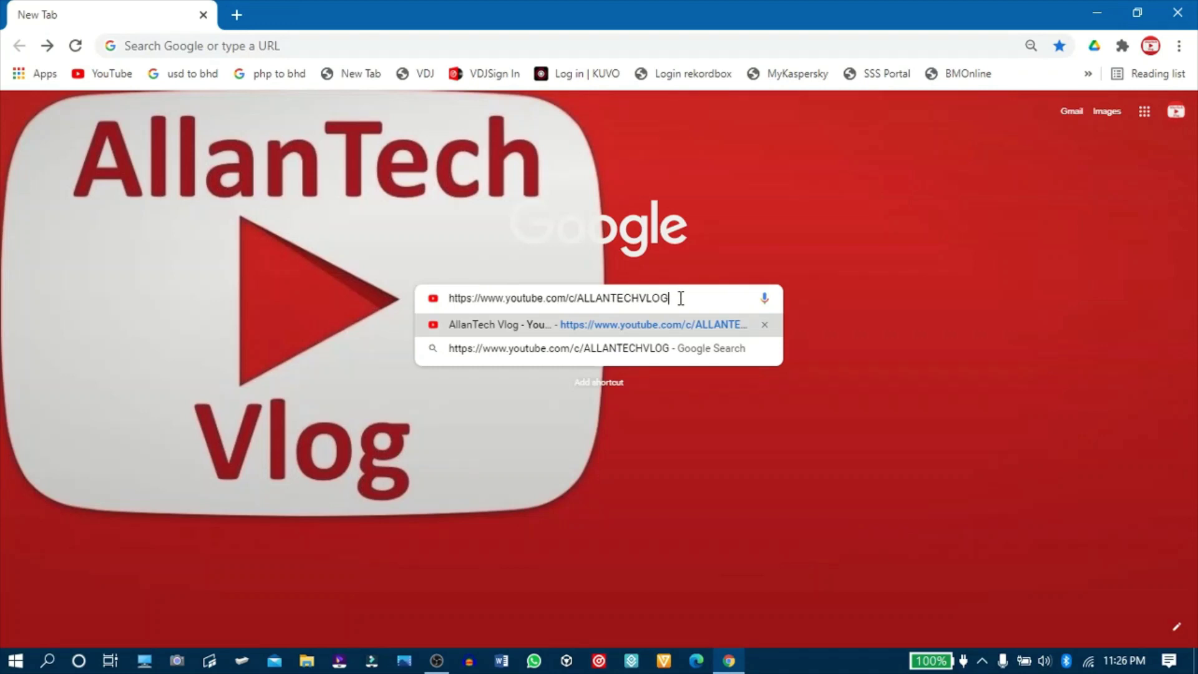
{"action": "key", "text": "Return"}
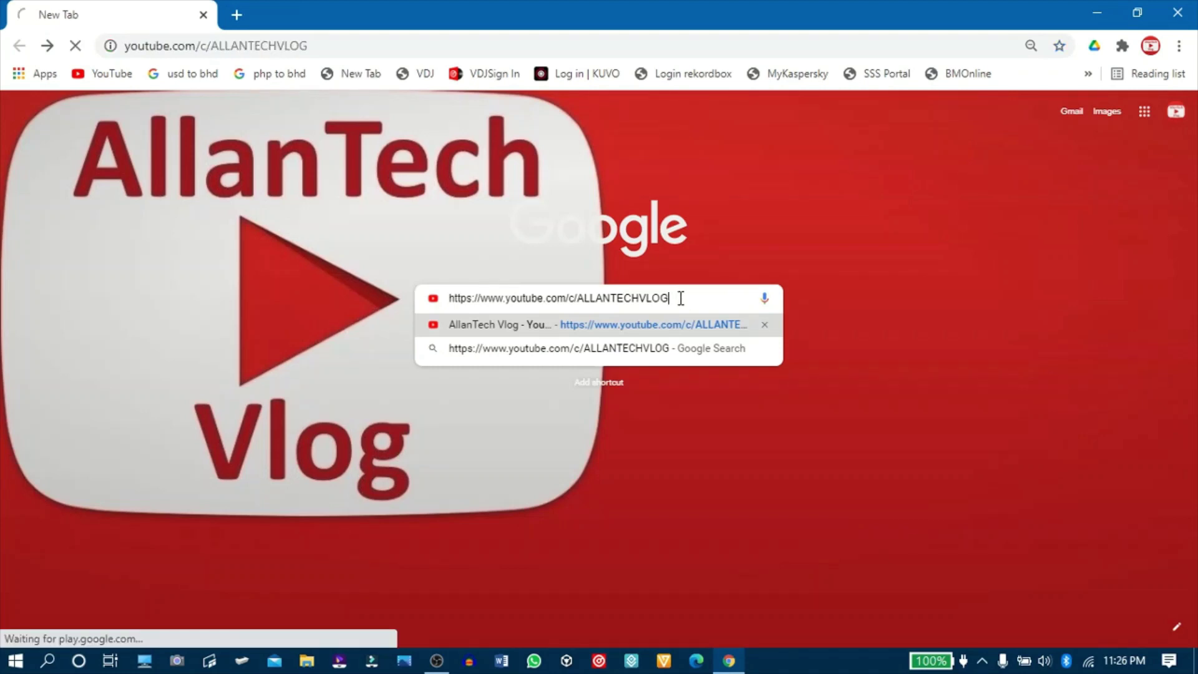